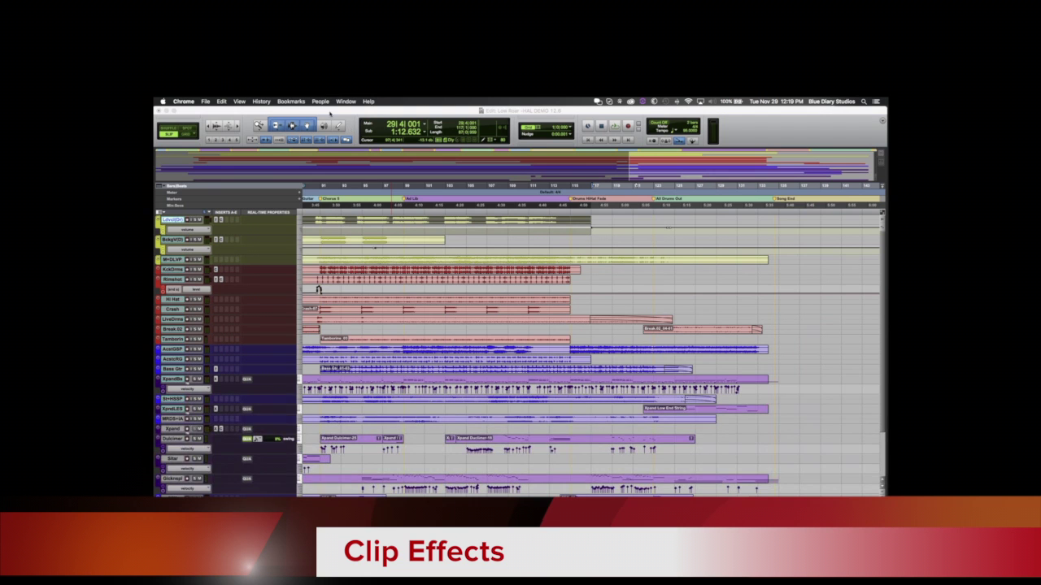
Play the session, expand the Lead Vocal (Dry) track during playback, then stop and return to the session start
left_click(318, 290)
key("space")
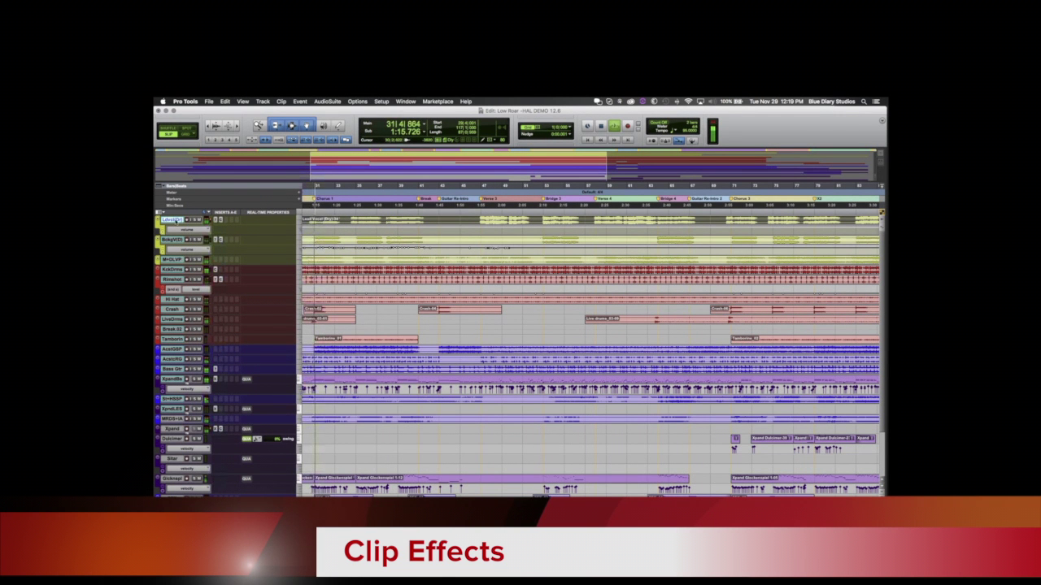
key("e")
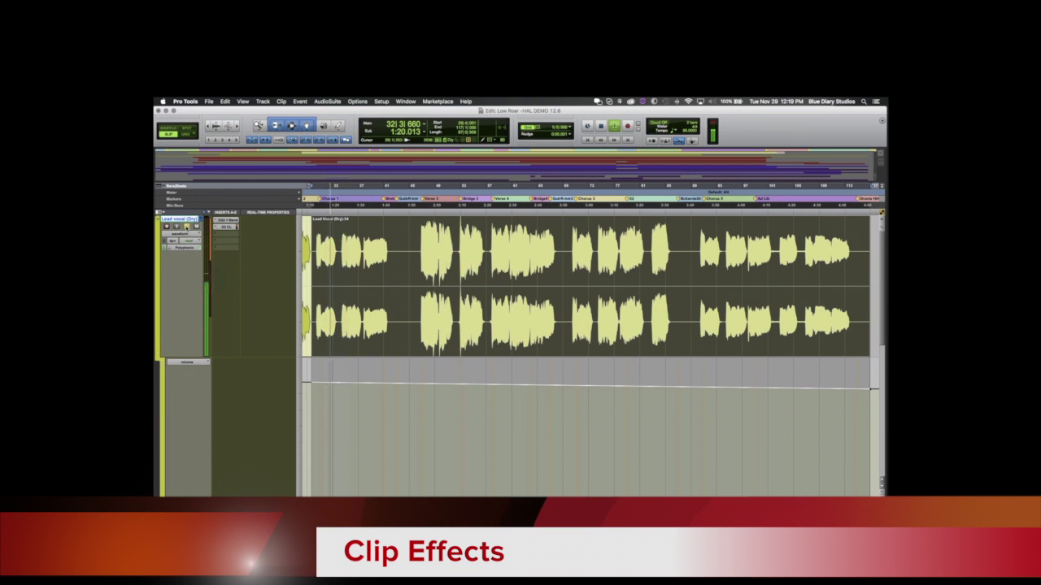
key("space")
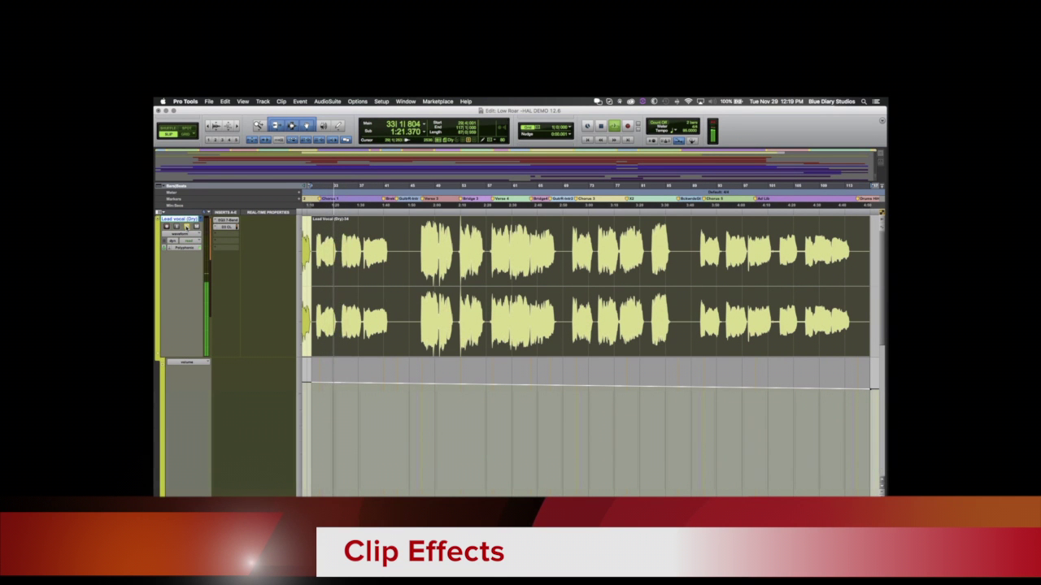
key("Return")
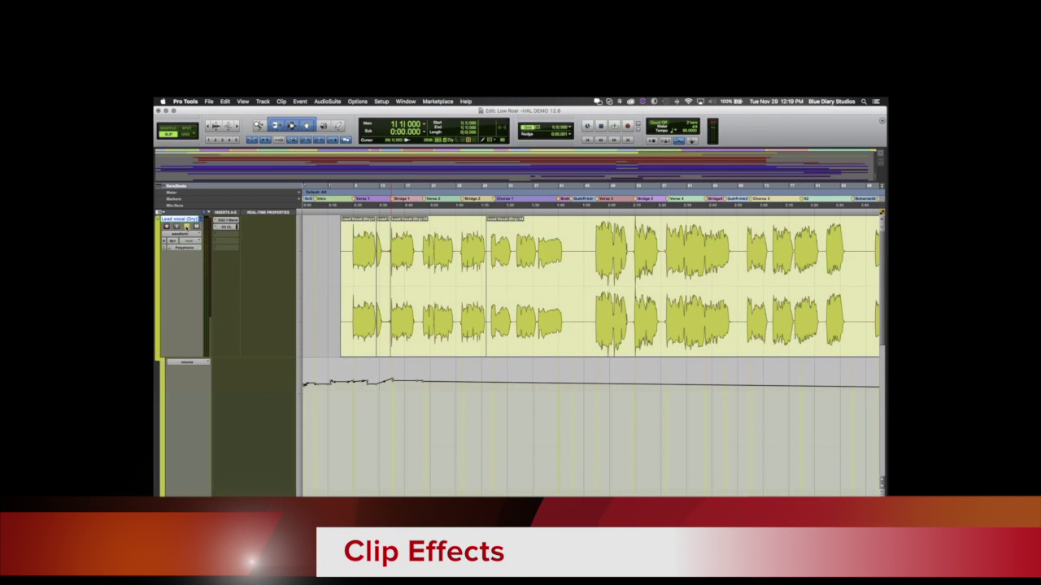
Select the Lead Vocal (Dry) clips one after another, finishing on the short second clip
left_click(365, 339)
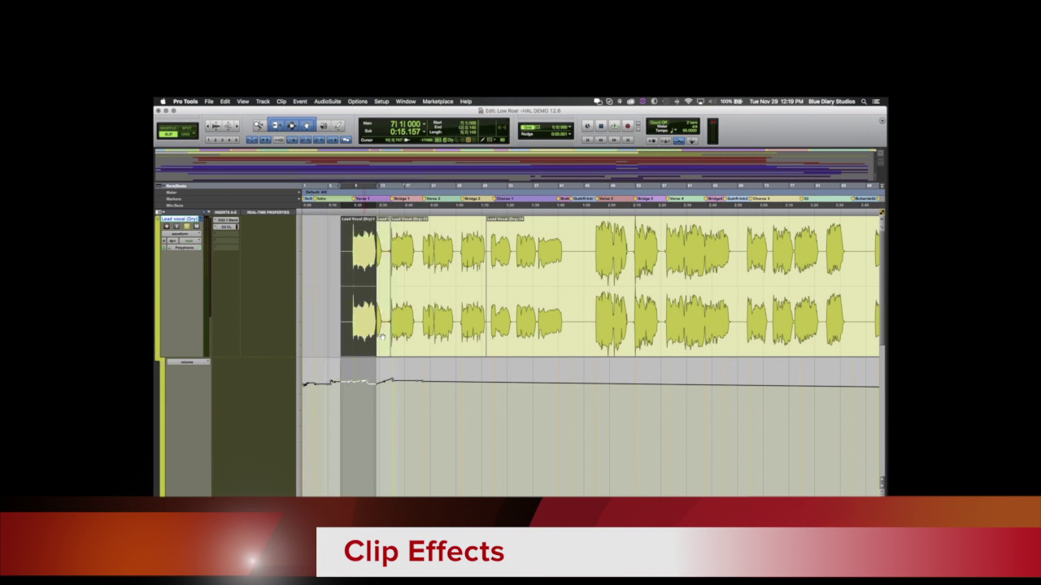
left_click(383, 337)
left_click(407, 335)
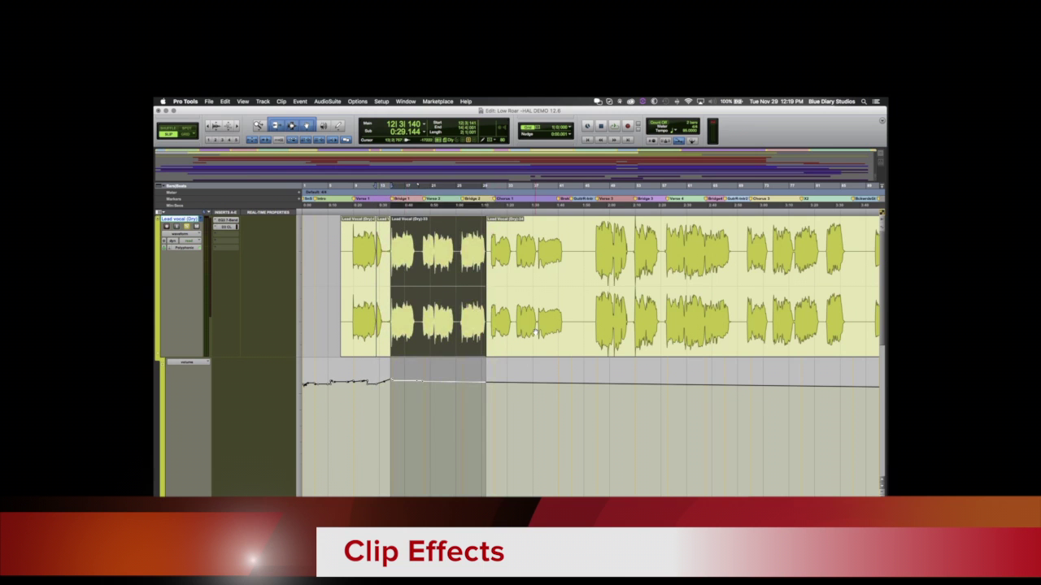
left_click(535, 333)
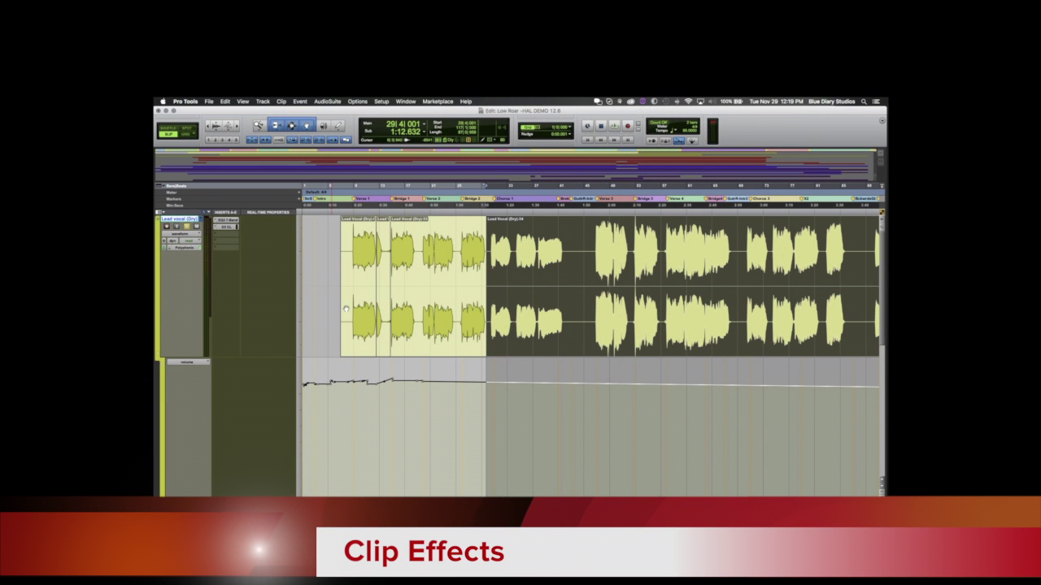
left_click(355, 313)
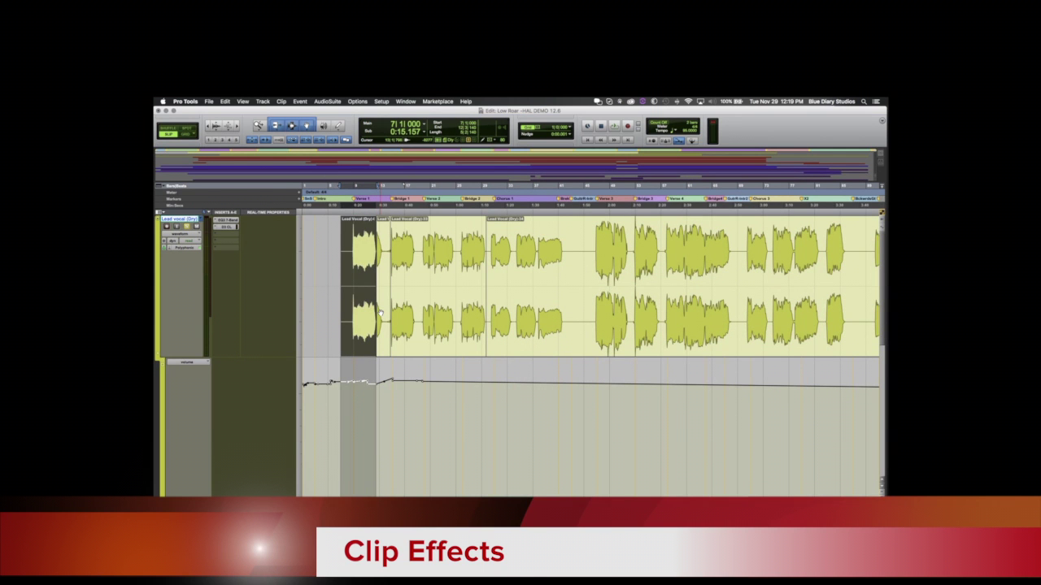
left_click(381, 313)
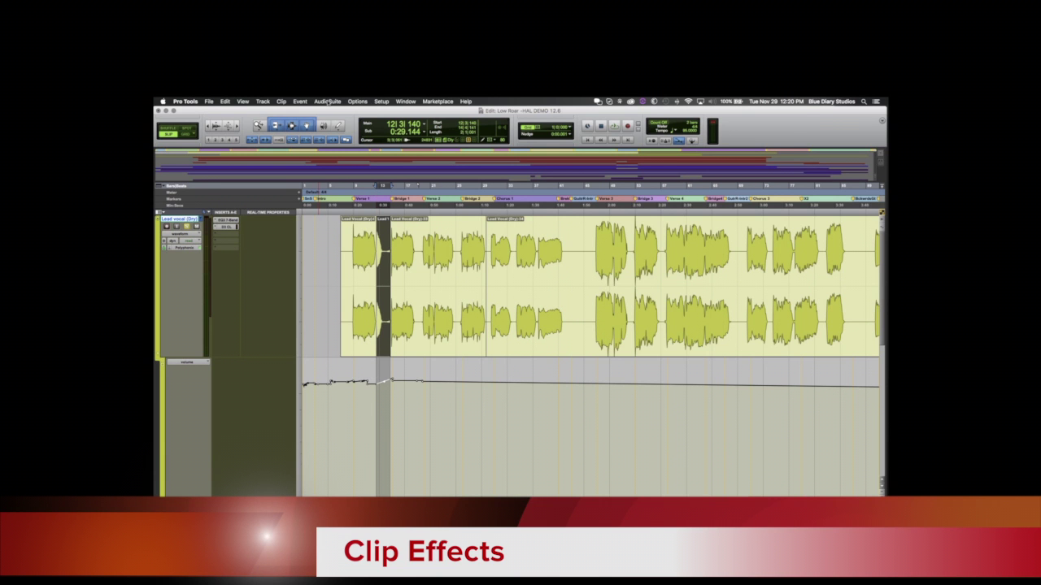
Show the Clip Effects controls for the selected short lead vocal clip
key("F2")
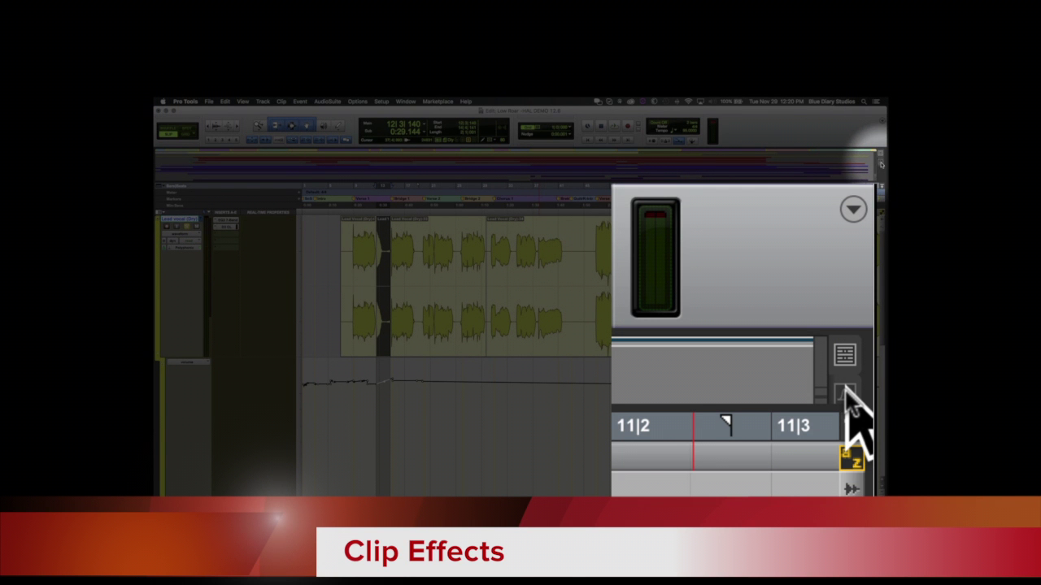
left_click(881, 162)
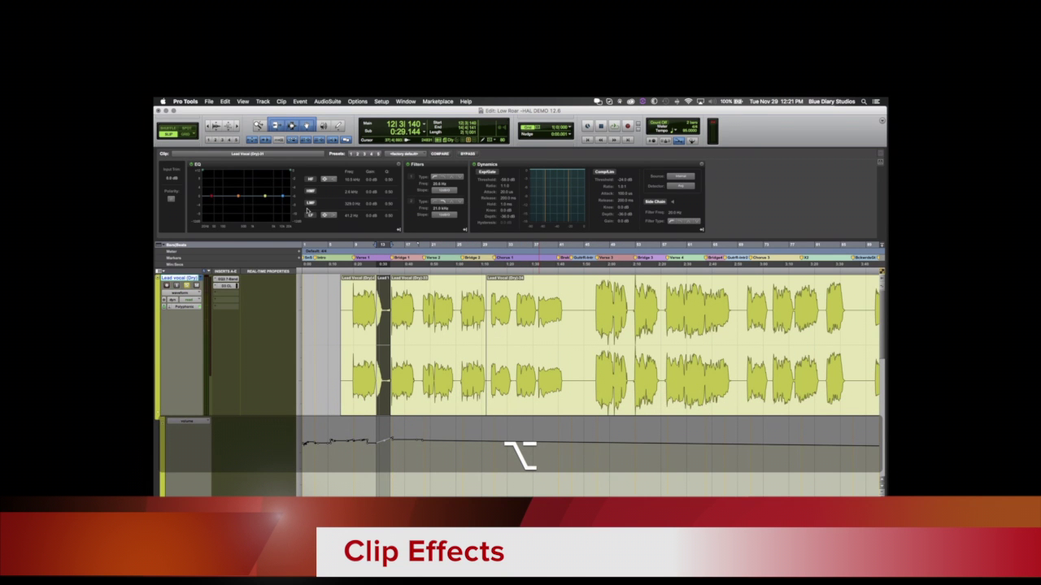
key("alt+6")
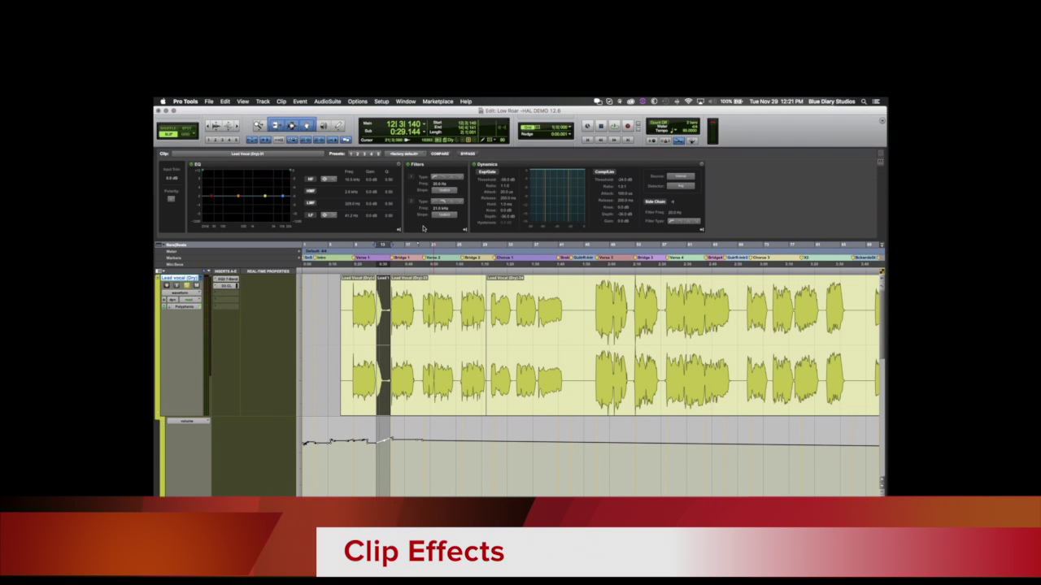
Move the Filters section ahead of the EQ in the selected clip's effects chain
key("super")
key("super")
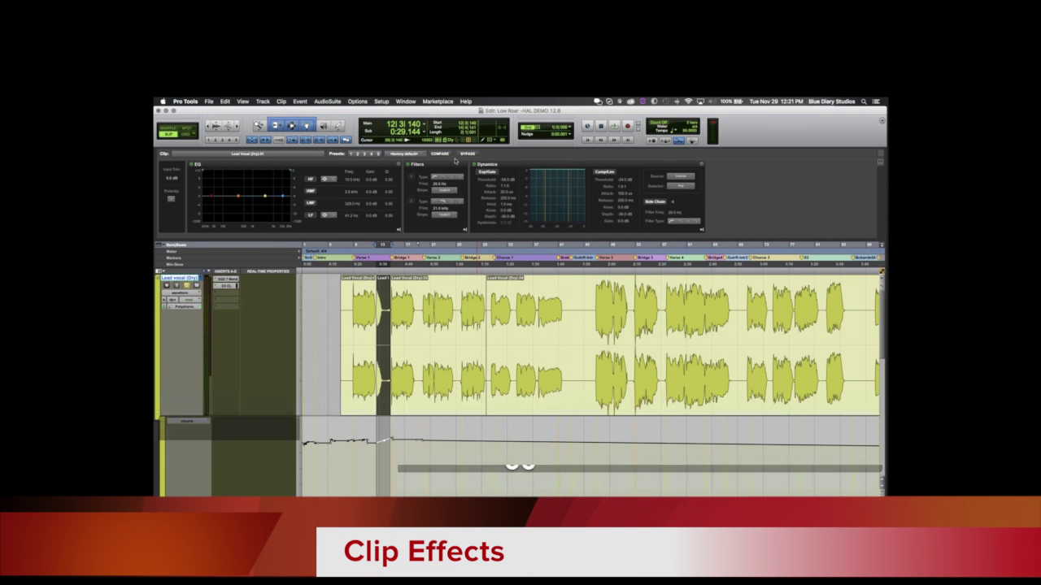
left_click_drag(454, 165, 244, 166)
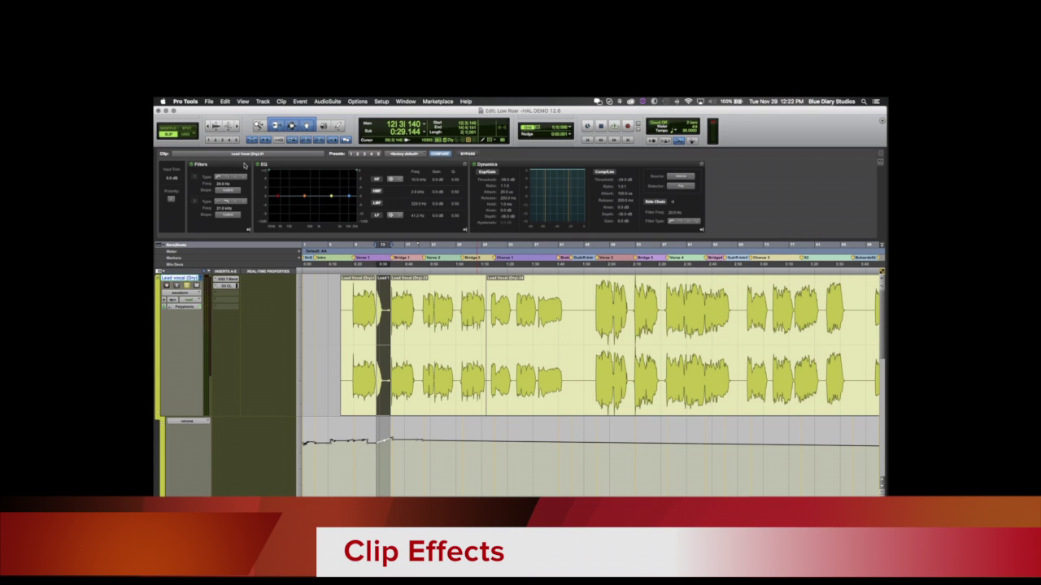
Separate the first lead vocal clip just before the Verse 1 singing starts and select the part containing the vocal
key("t")
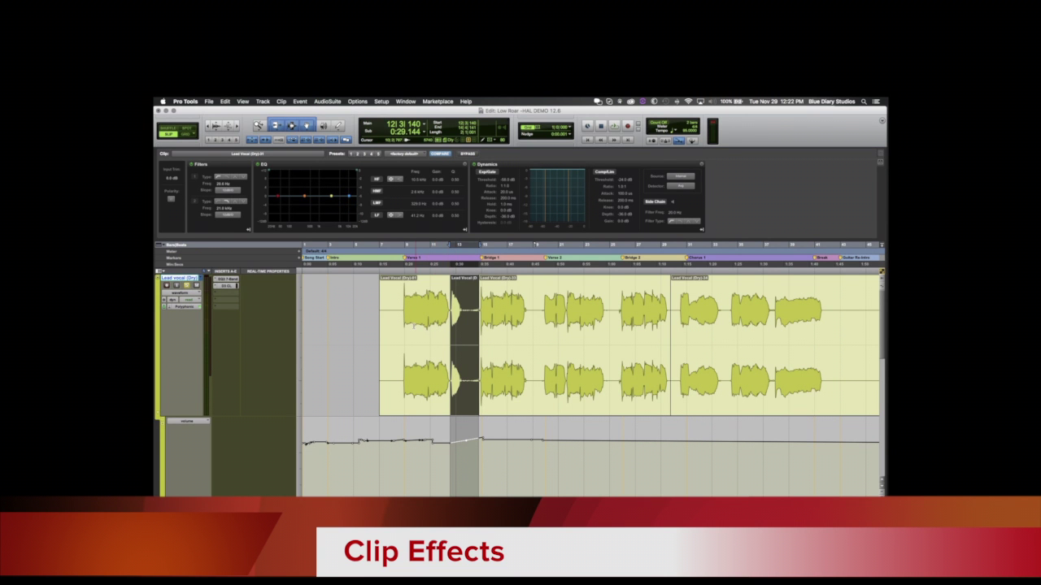
left_click(404, 342)
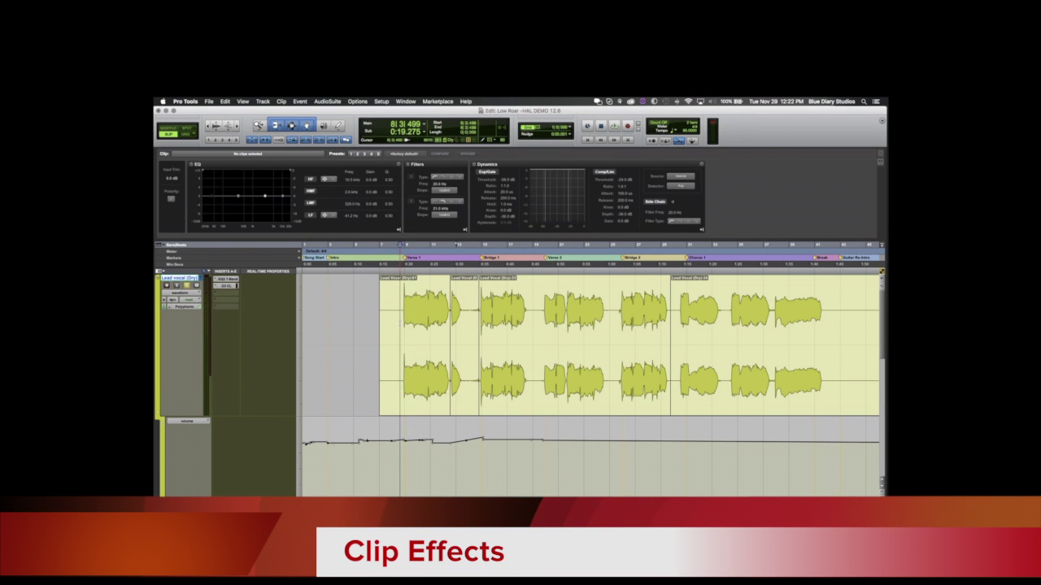
key("b")
left_click(430, 364)
While playing the clip, boost its EQ in the high band at about 10.2 kHz and high-mid band at about 1.8 kHz
key("space")
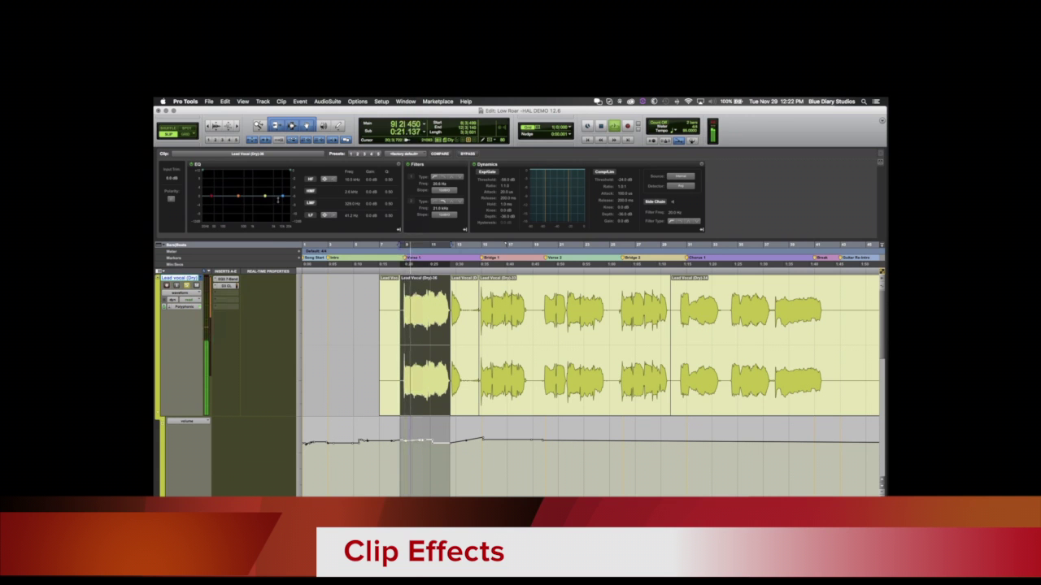
mouse_move(280, 180)
left_mouse_down()
mouse_move(281, 171)
mouse_move(261, 184)
left_mouse_up()
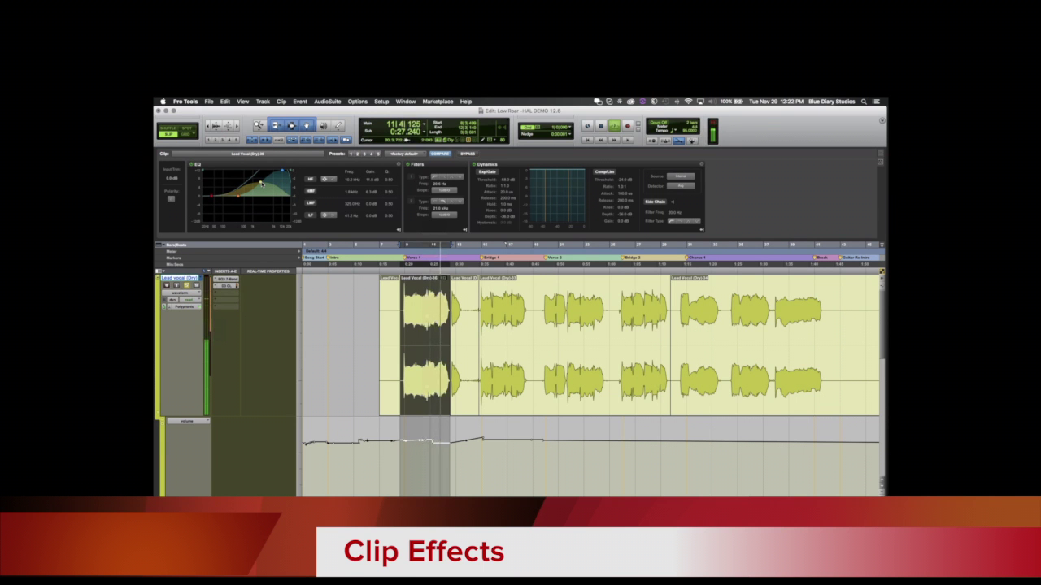
key("space")
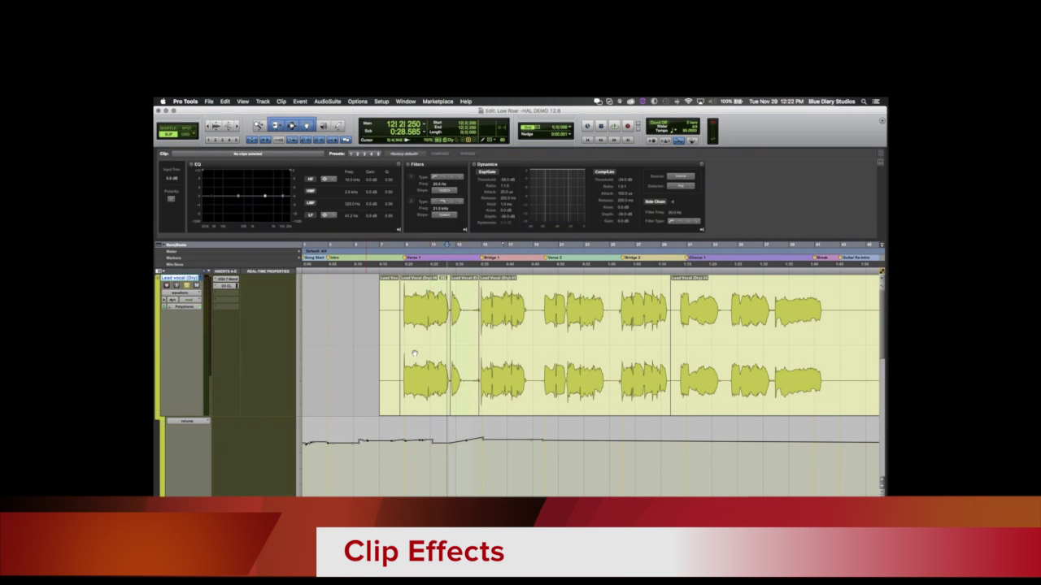
Reselect the boosted Verse 1 vocal clip and pull down the upper end of its Dynamics curve for heavy compression
left_click(431, 368)
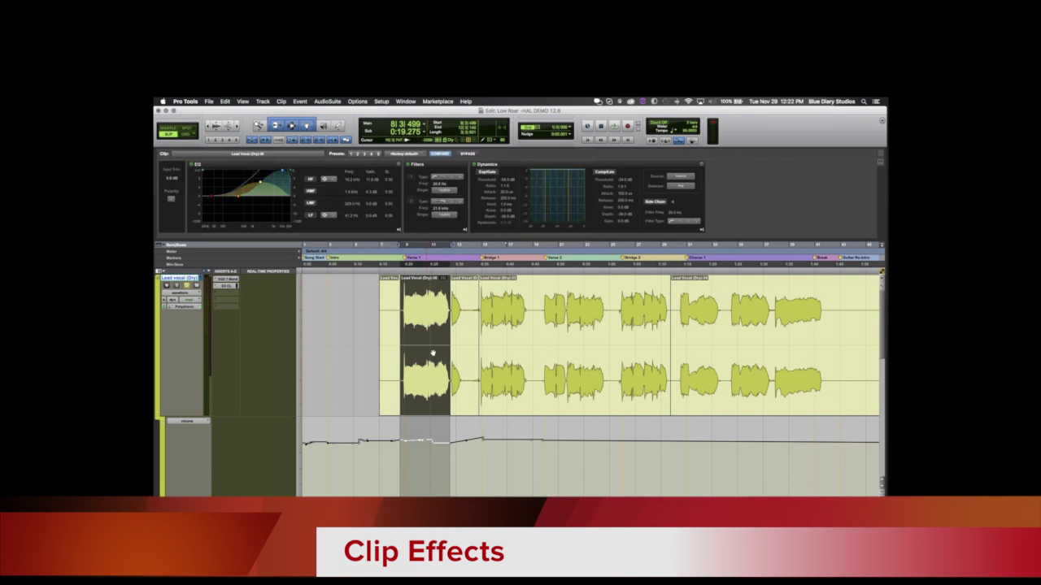
key("t")
key("t")
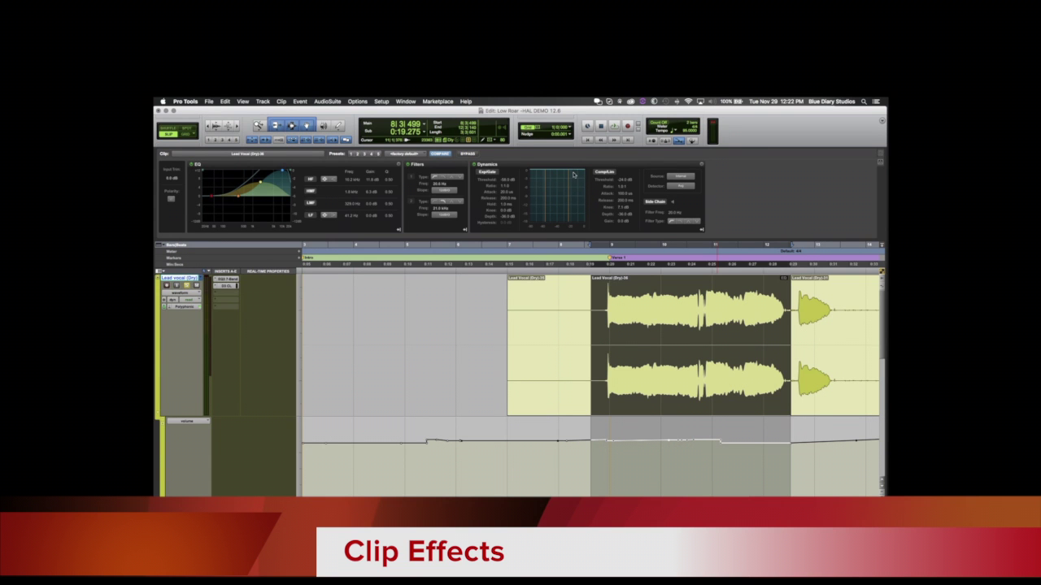
left_click_drag(574, 171, 575, 209)
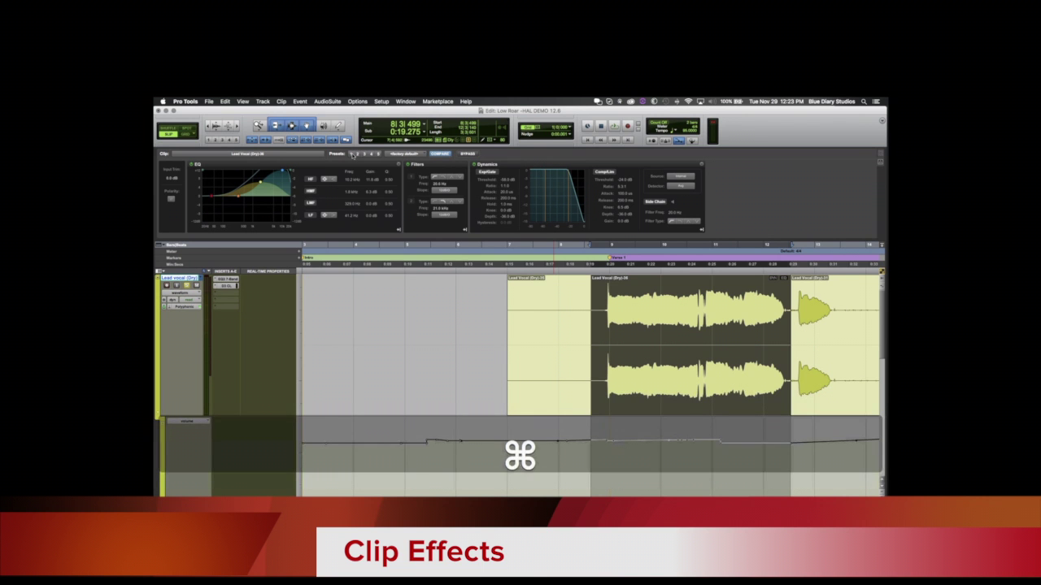
Store the clip effects settings as preset 1 and recall that preset on the next two lead vocal clips
key("r")
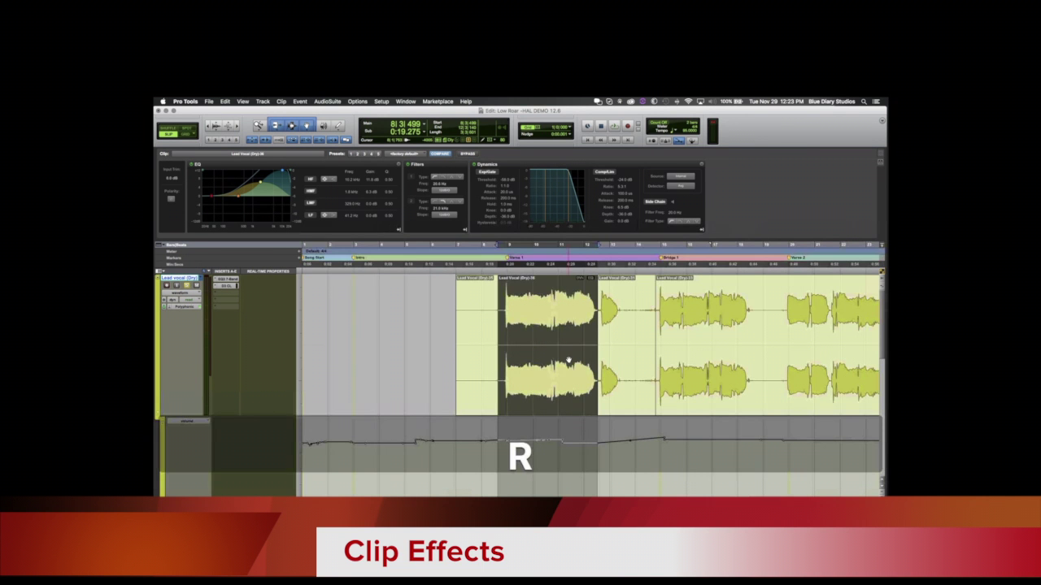
left_click(625, 356)
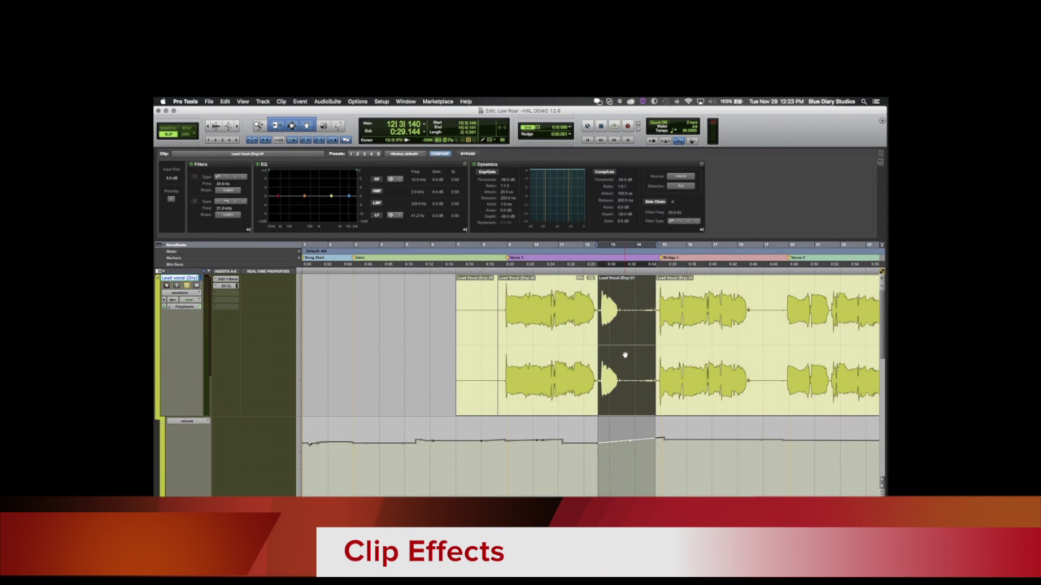
key("r")
left_click(618, 358, "shift")
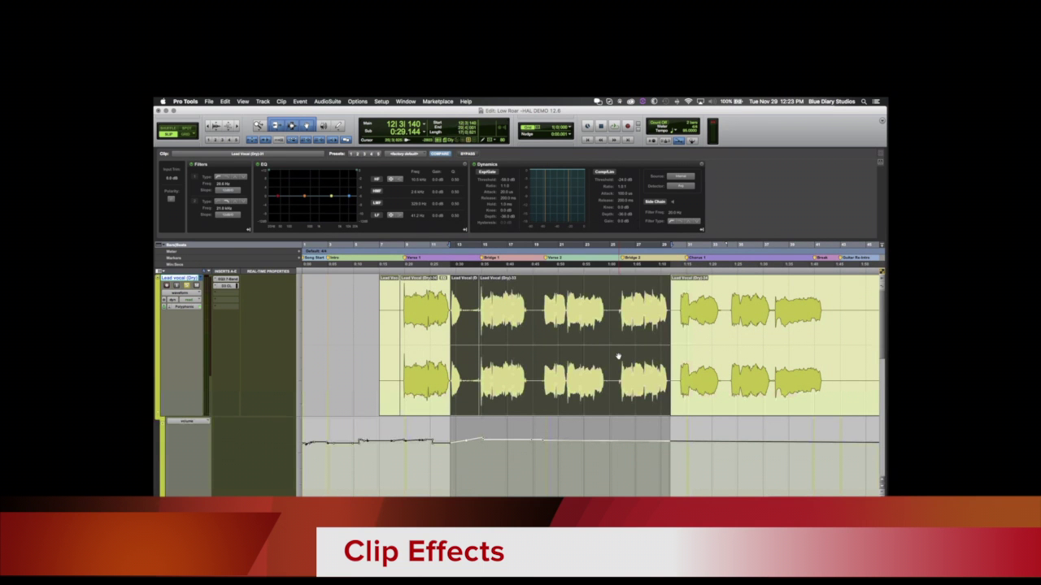
left_click(350, 154)
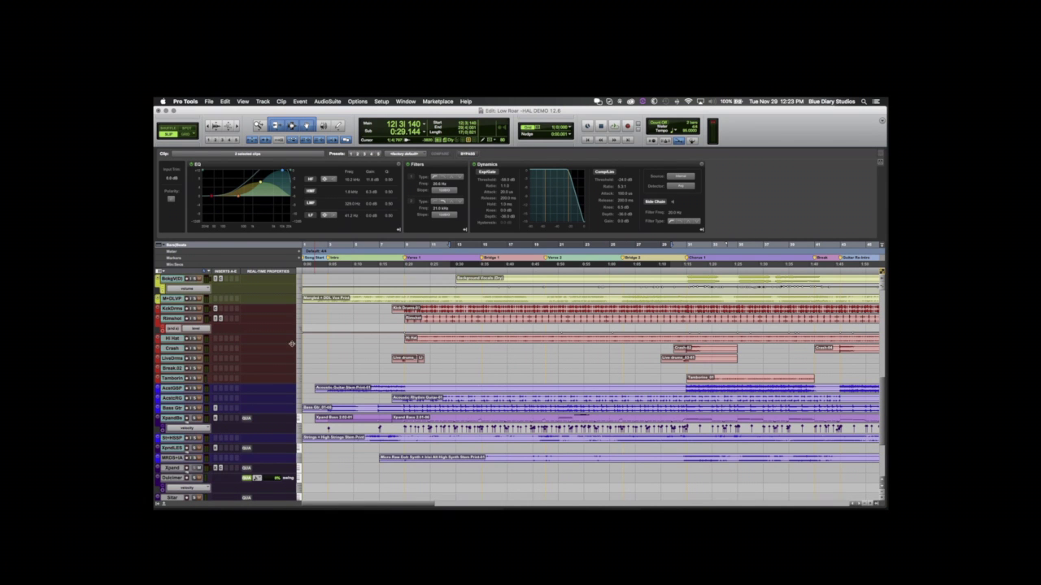
Enlarge the Live Drums track and recall clip effects preset 1 on its first clip
left_click_drag(288, 363, 281, 436)
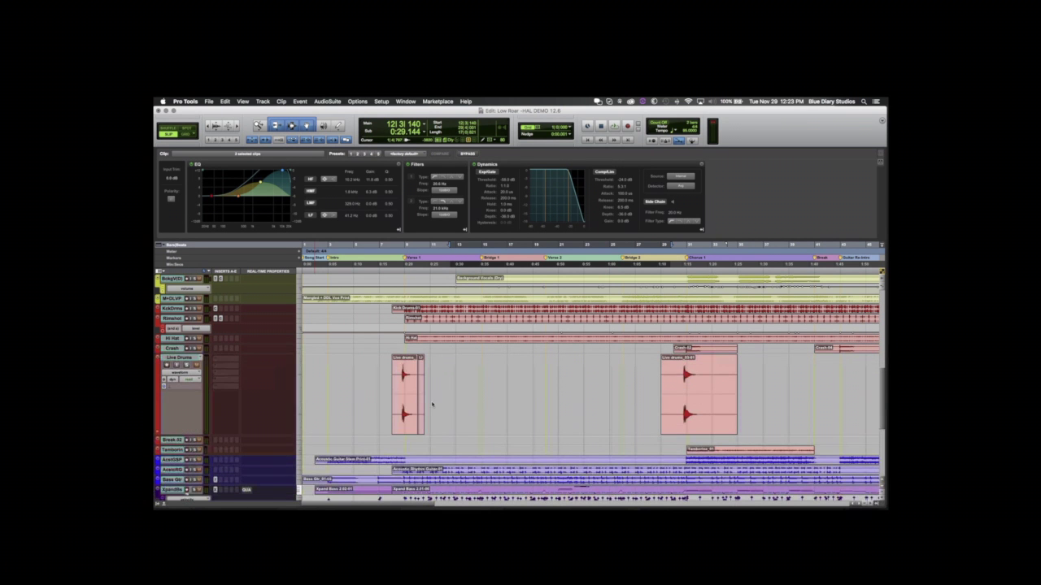
left_click(411, 425)
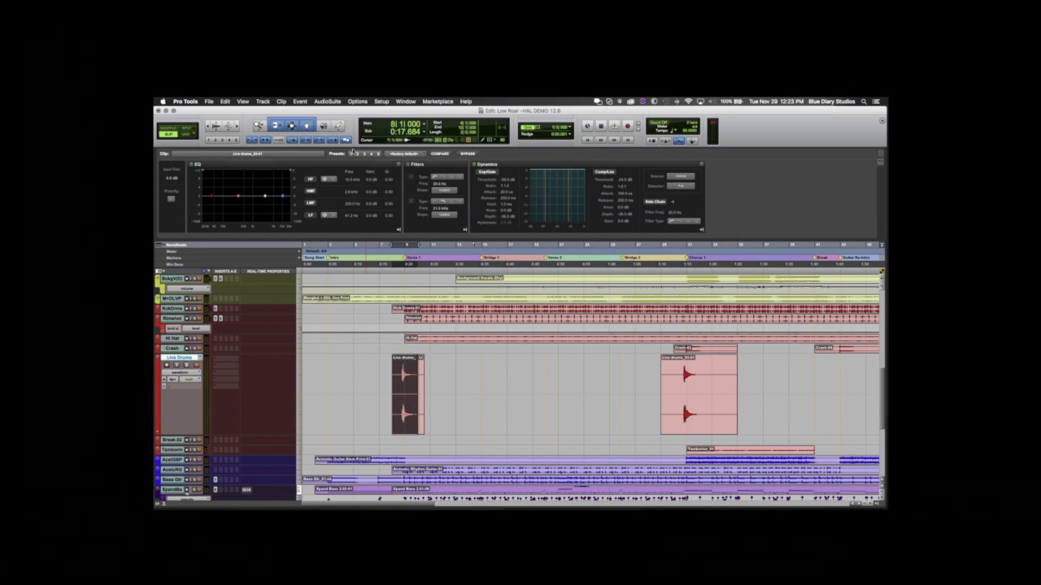
left_click(352, 153)
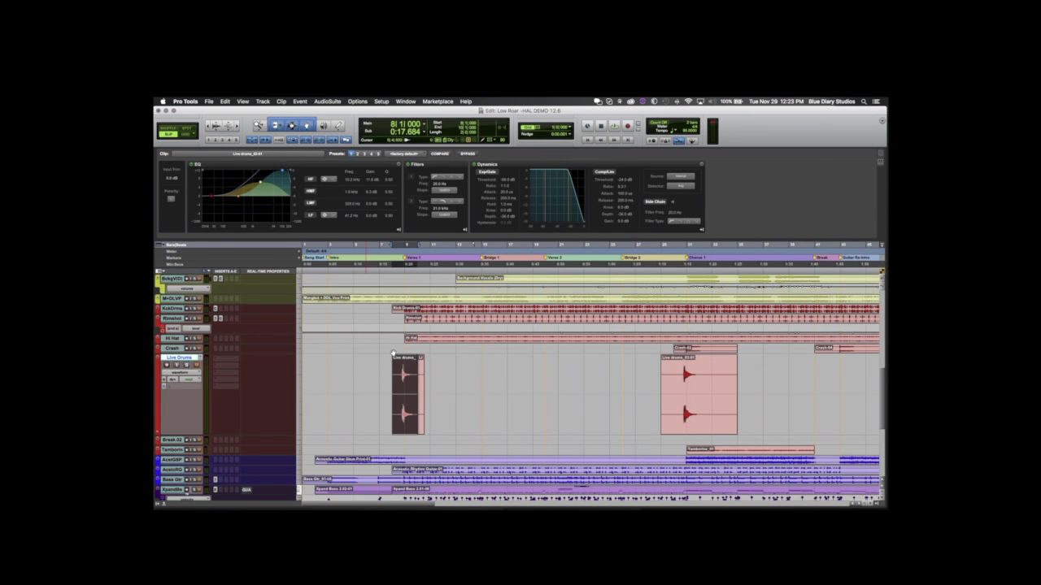
Examine the first Live Drums clip up close for its clip effects indicators, keeping the clip selected
key("t")
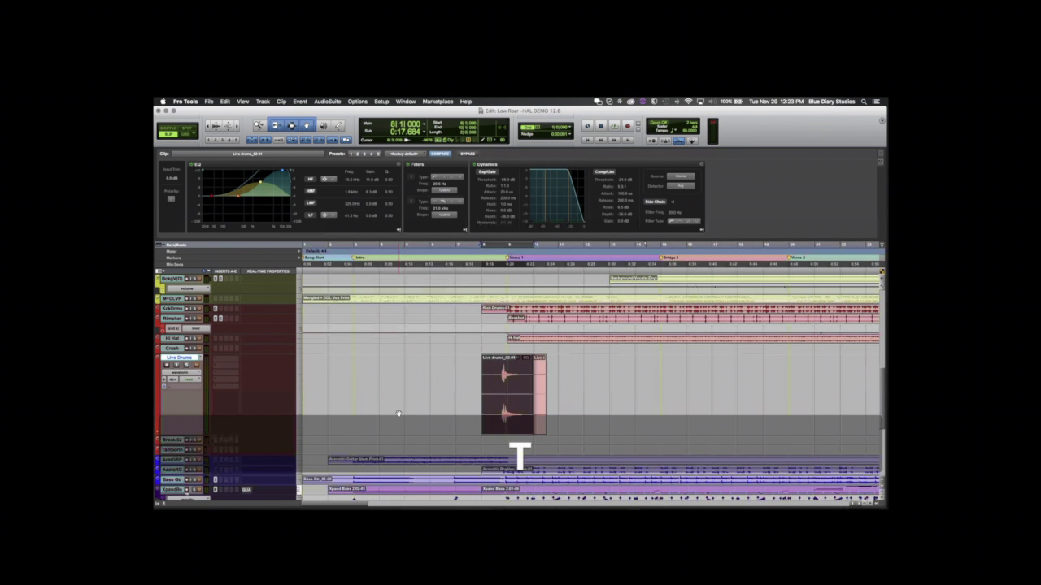
key("t")
key("t")
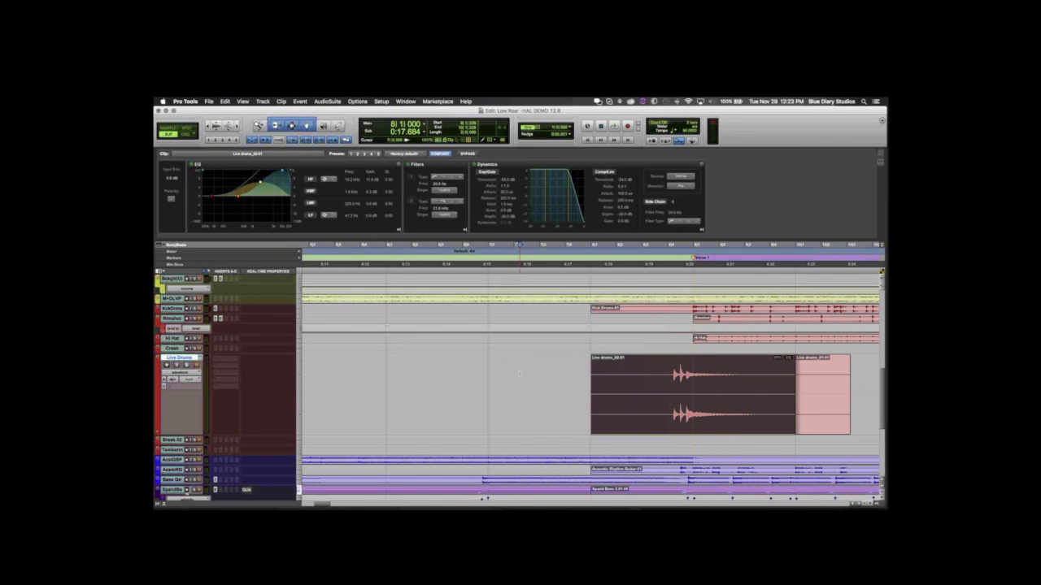
left_click(635, 418)
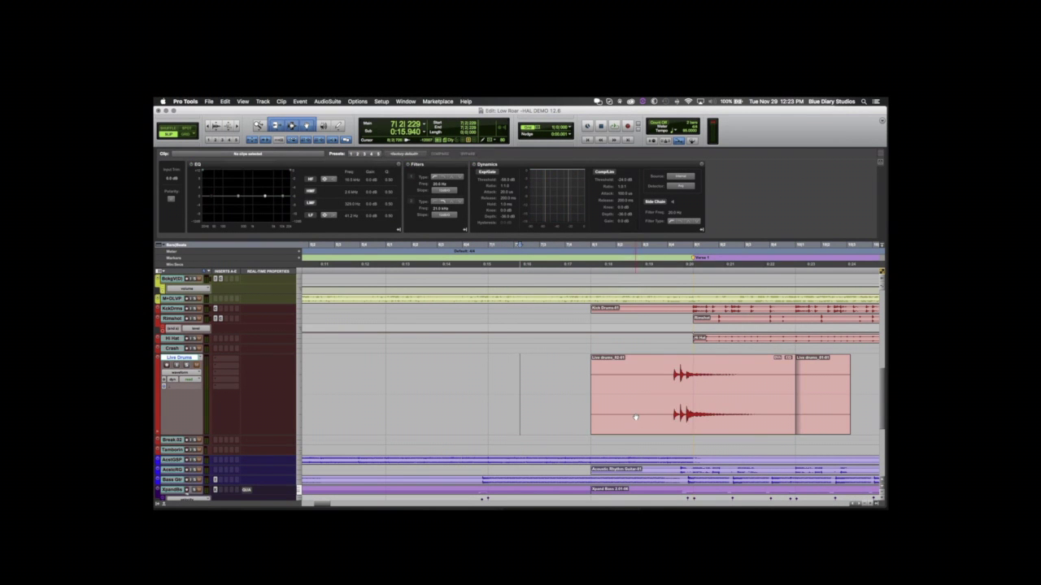
left_click(635, 418)
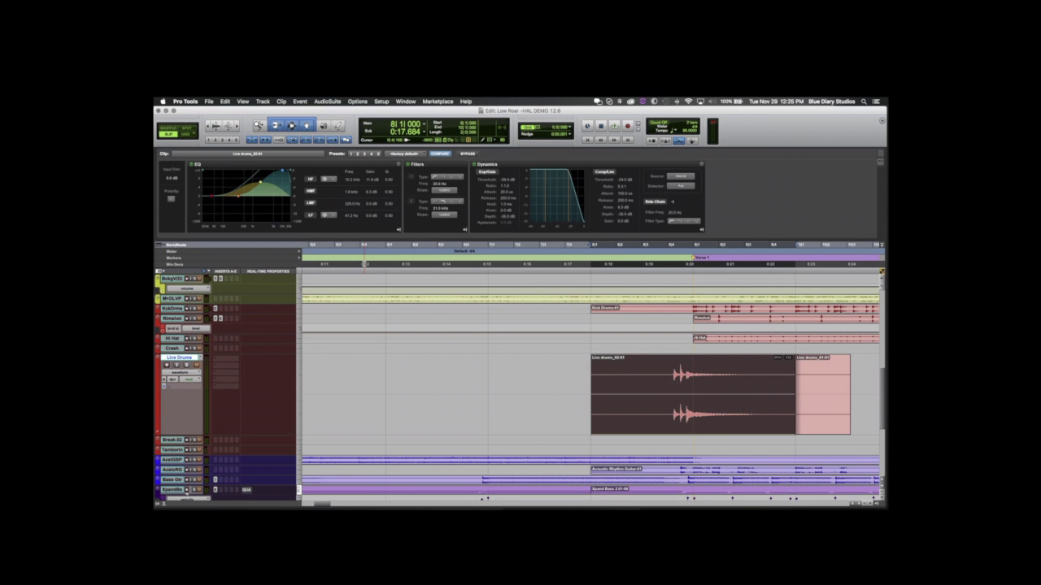
Fit all tracks to the Edit window's height and enlarge the Lead Vocal (Dry) track
key("ctrl+alt+super+Down")
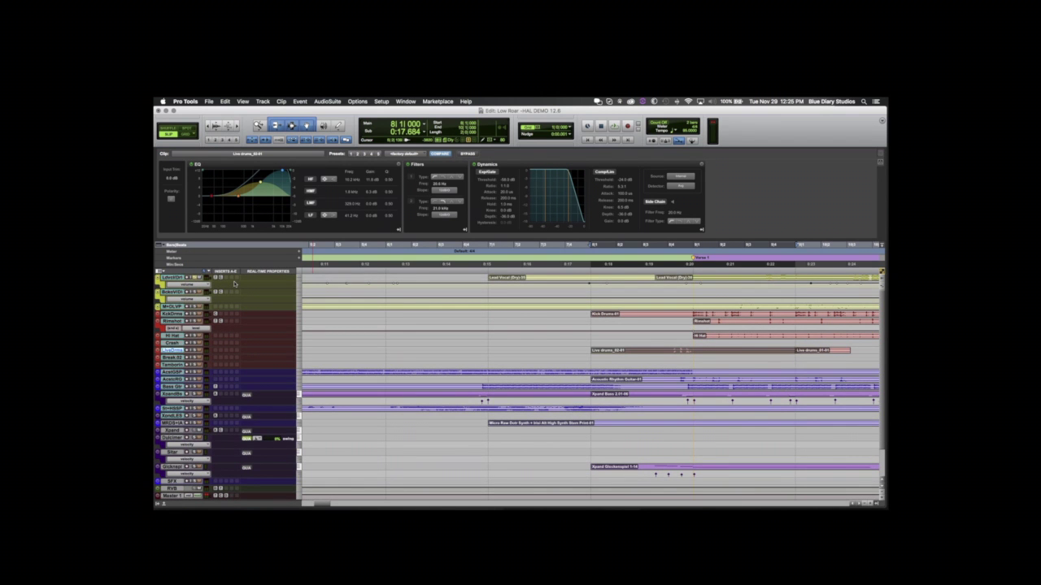
left_click_drag(226, 281, 226, 359)
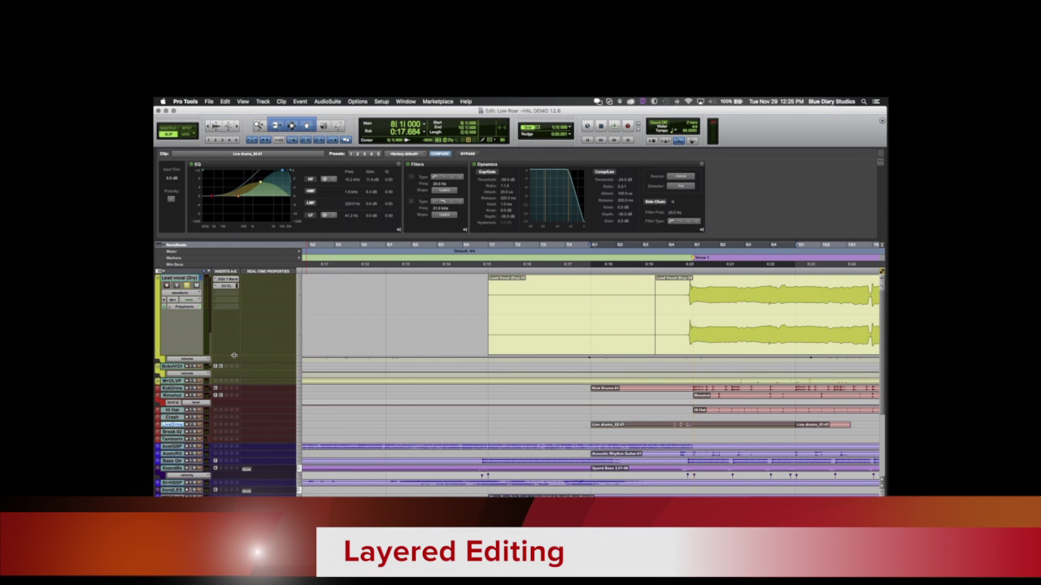
Move the silent first Lead Vocal (Dry) clip slightly earlier and slide the short third clip over the end of the second
key("ctrl+Up")
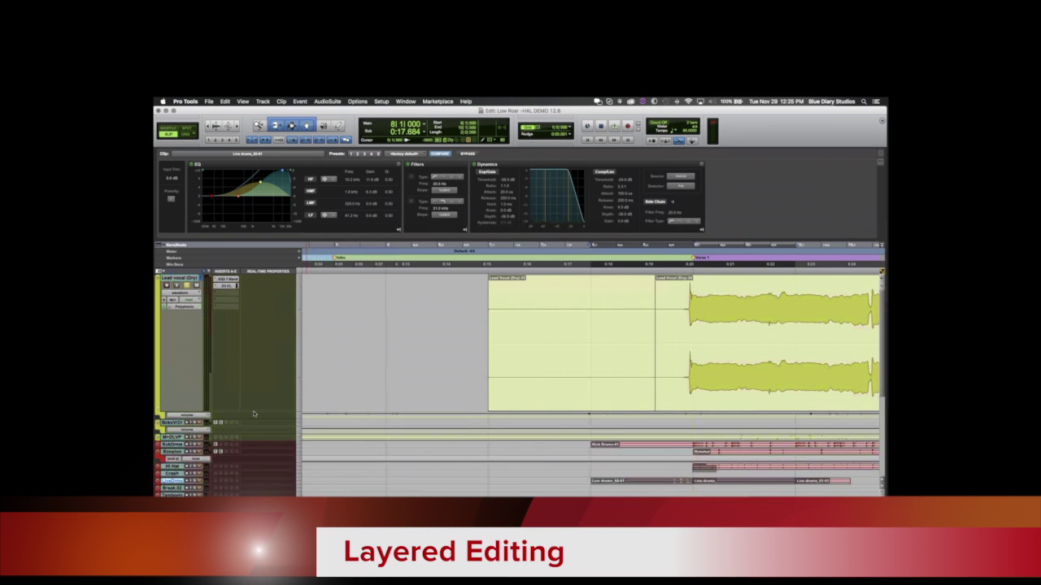
key("r")
left_click(476, 371)
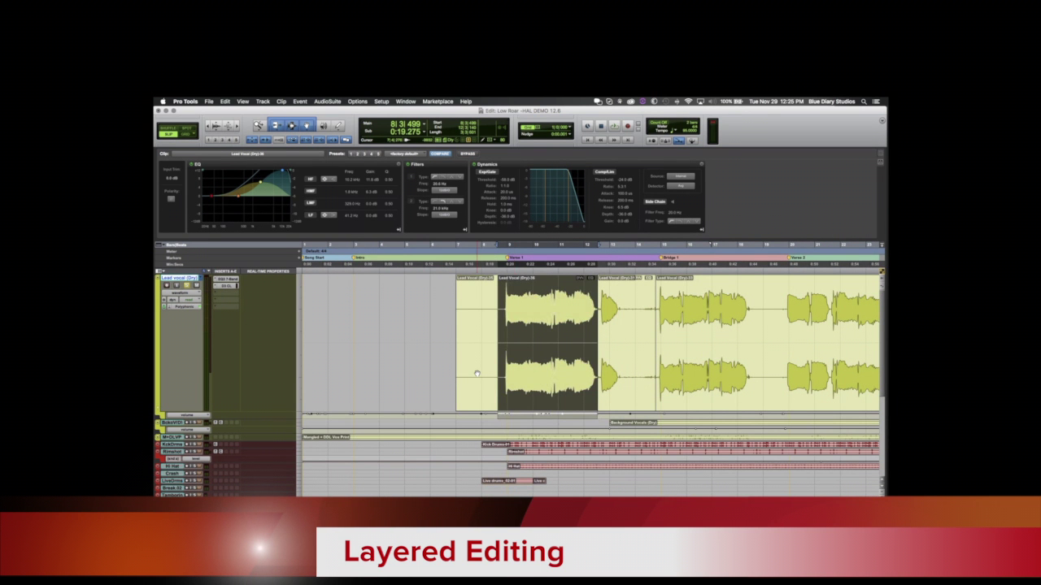
left_click(431, 371)
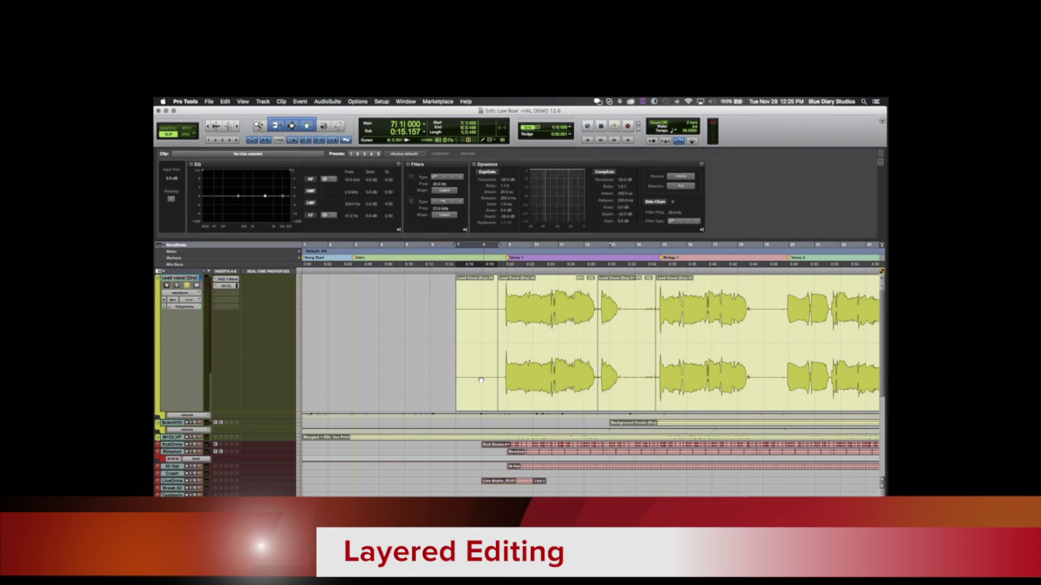
left_click(477, 378)
left_click_drag(471, 379, 593, 389)
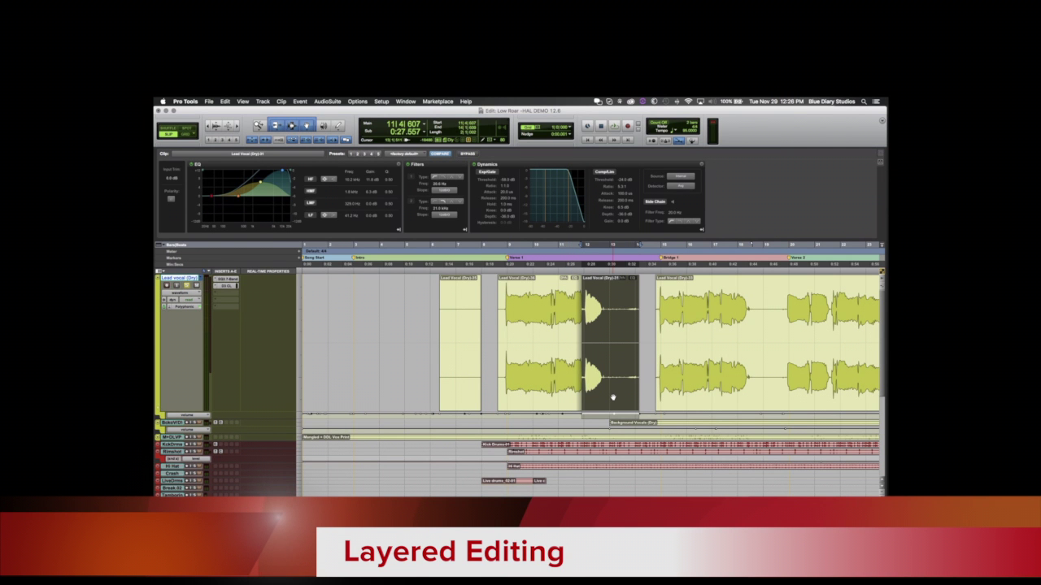
Slide the short third clip off the second clip and back over its end repeatedly, leaving the two clips overlapped
left_click_drag(612, 397, 627, 395)
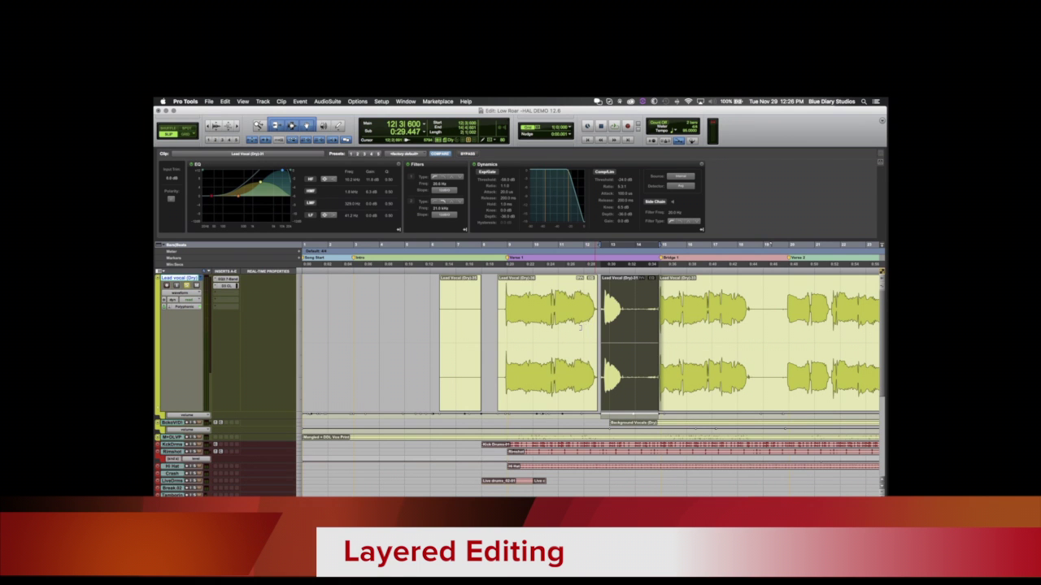
left_click(580, 327)
left_click_drag(596, 329, 598, 329)
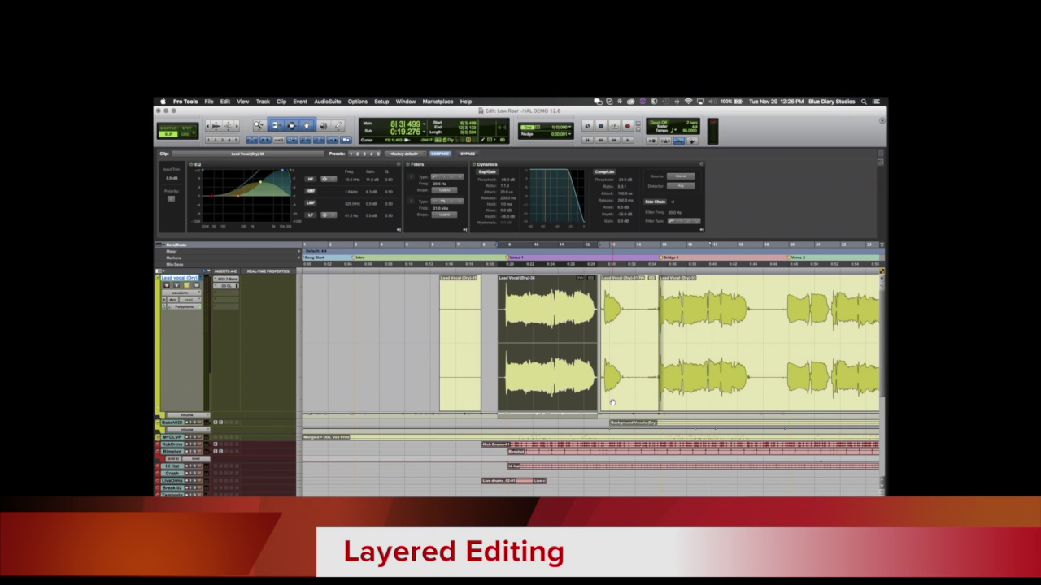
left_click_drag(612, 403, 590, 401)
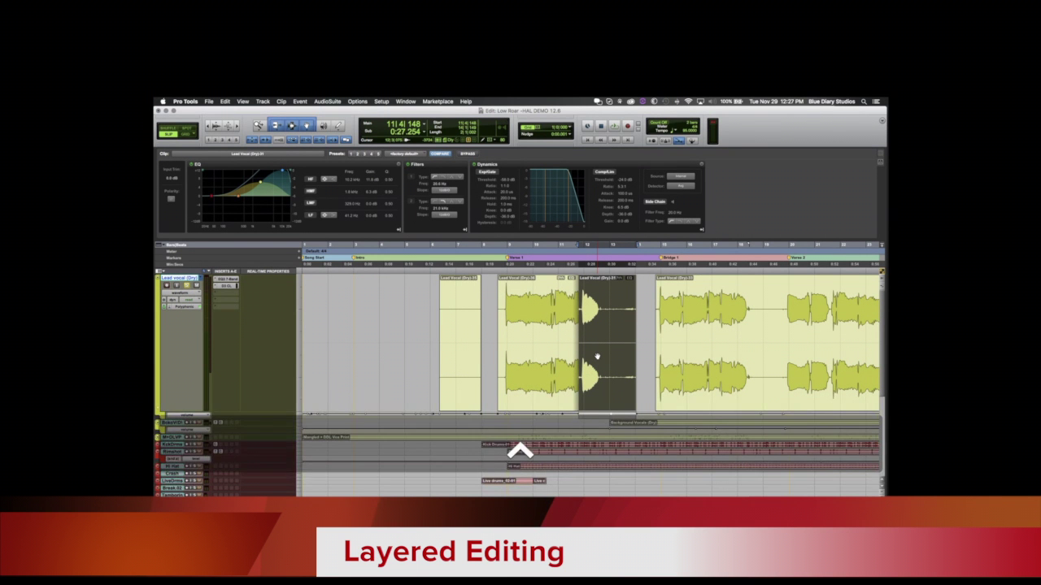
left_click_drag(597, 356, 602, 317)
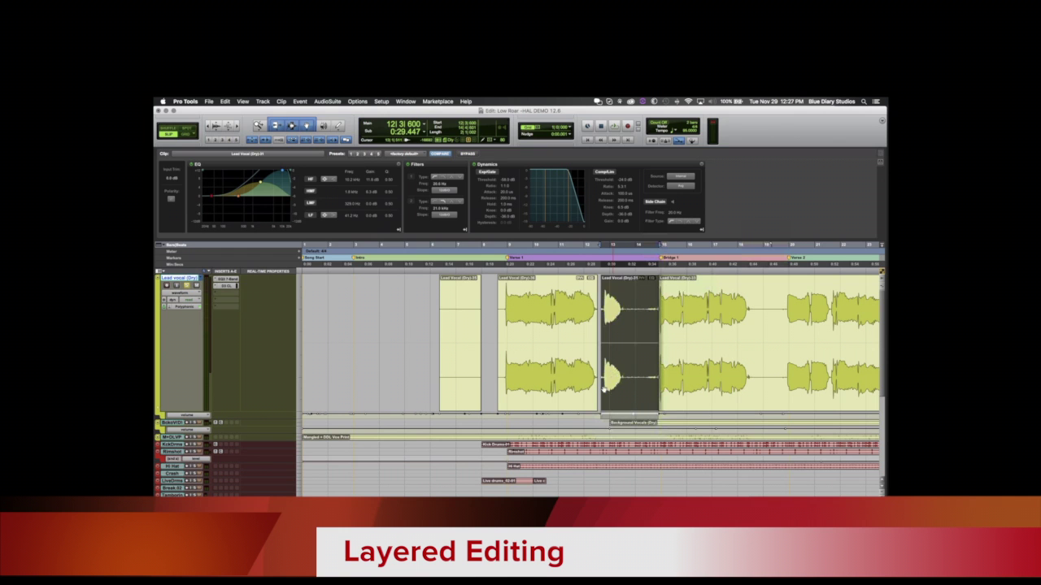
left_click_drag(604, 391, 586, 382)
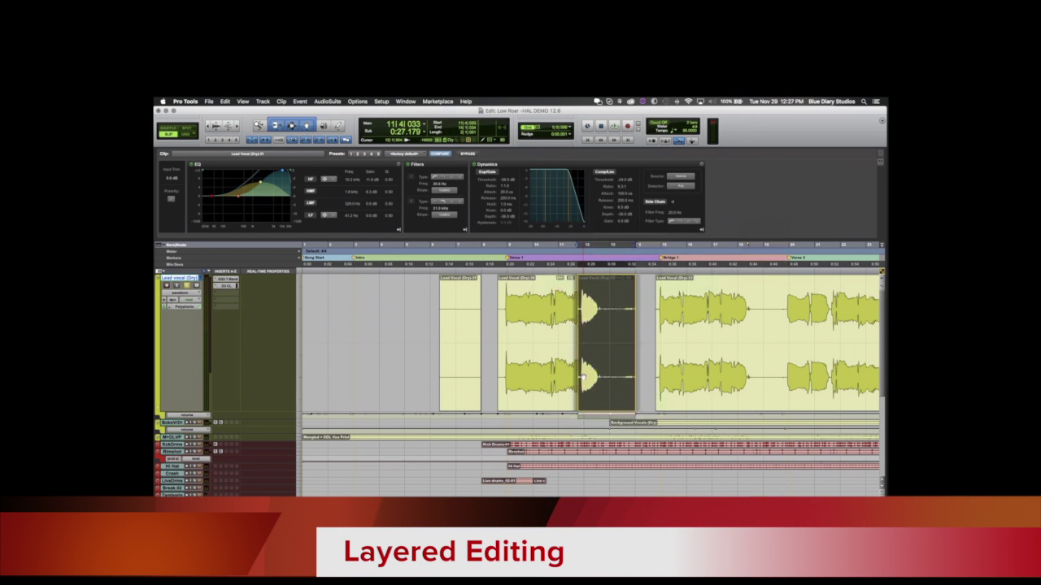
Audition the overlapped transition between the second and third vocal clips twice and slide the short third clip back clear of the second
left_click(572, 333)
key("space")
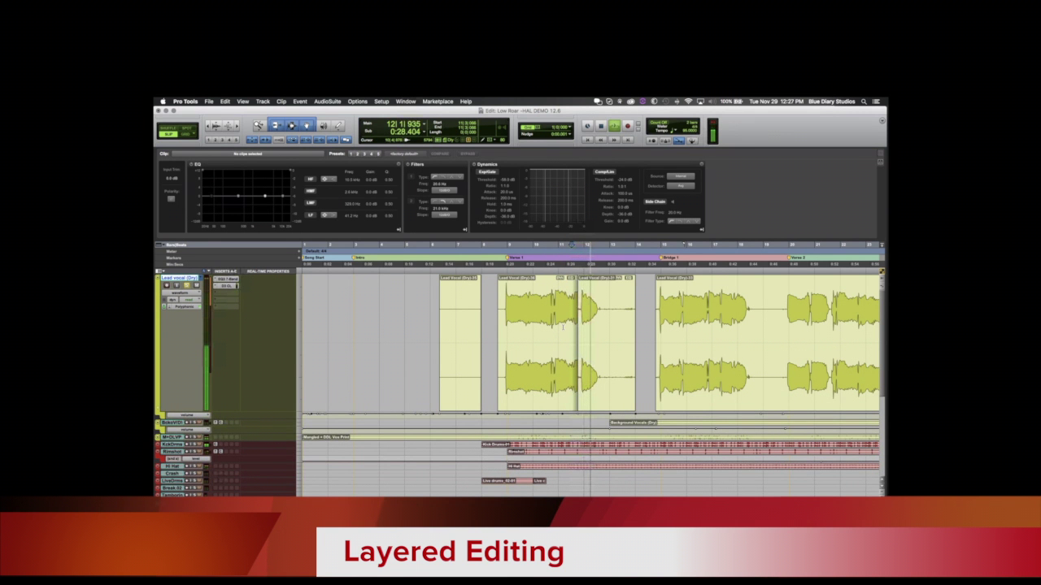
key("space")
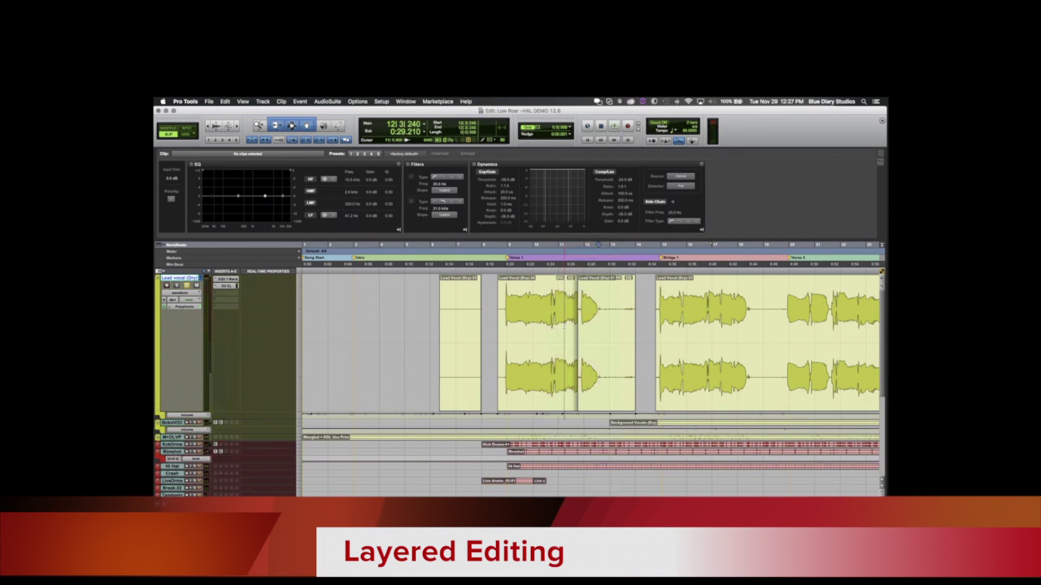
key("space")
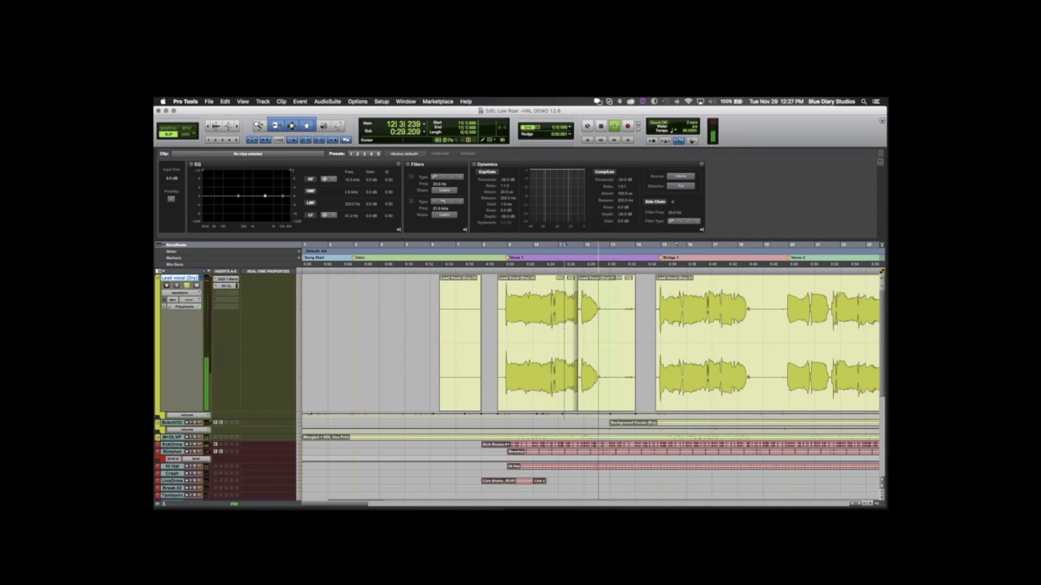
key("space")
left_click(615, 369)
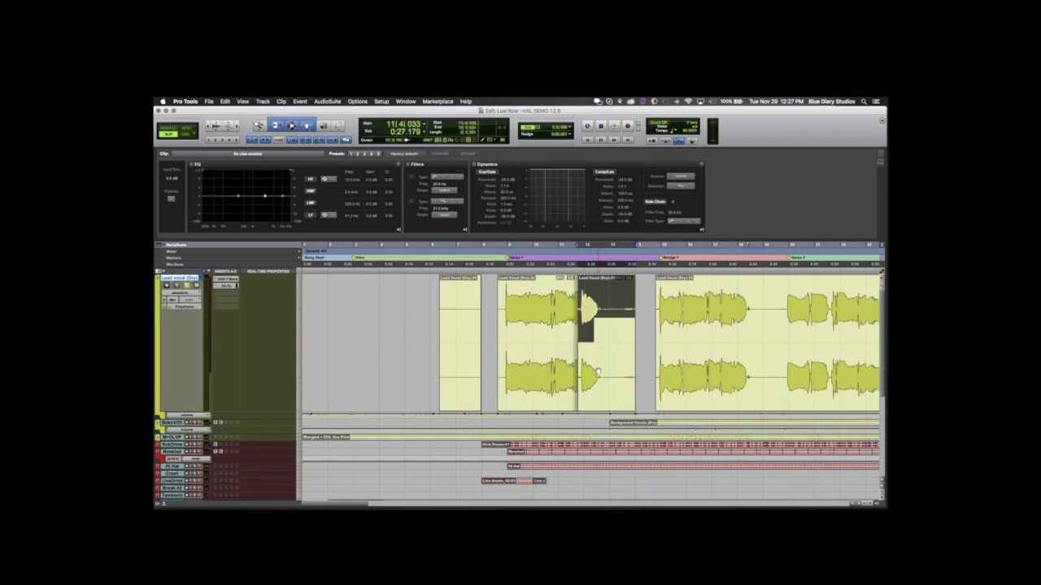
left_click_drag(615, 369, 618, 368)
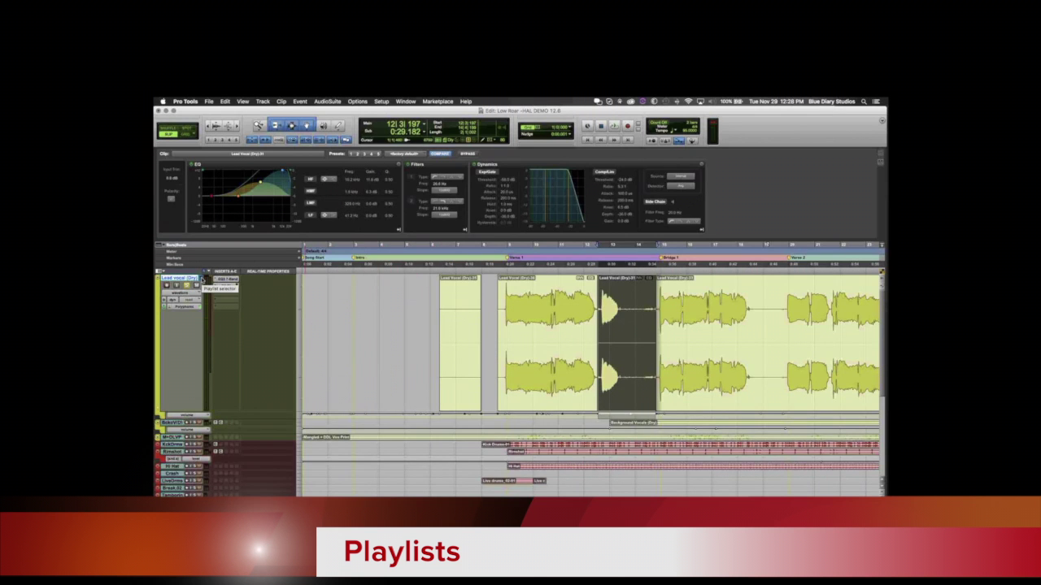
Switch the lead vocal track to the Lead vocal (FX Trial) playlist and from there to the Lead vocal (Rough) playlist
left_click(202, 280)
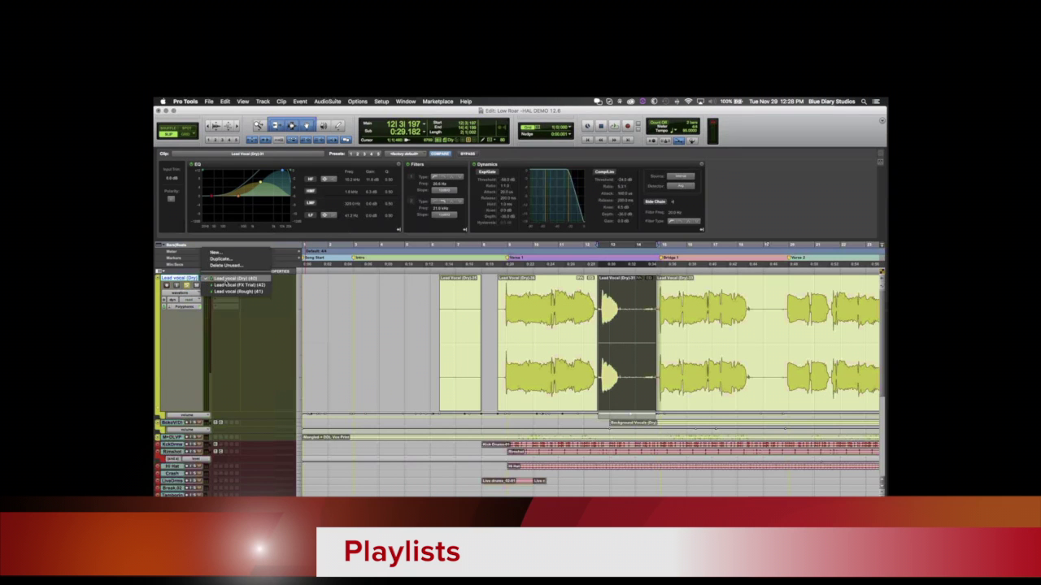
left_click(227, 285)
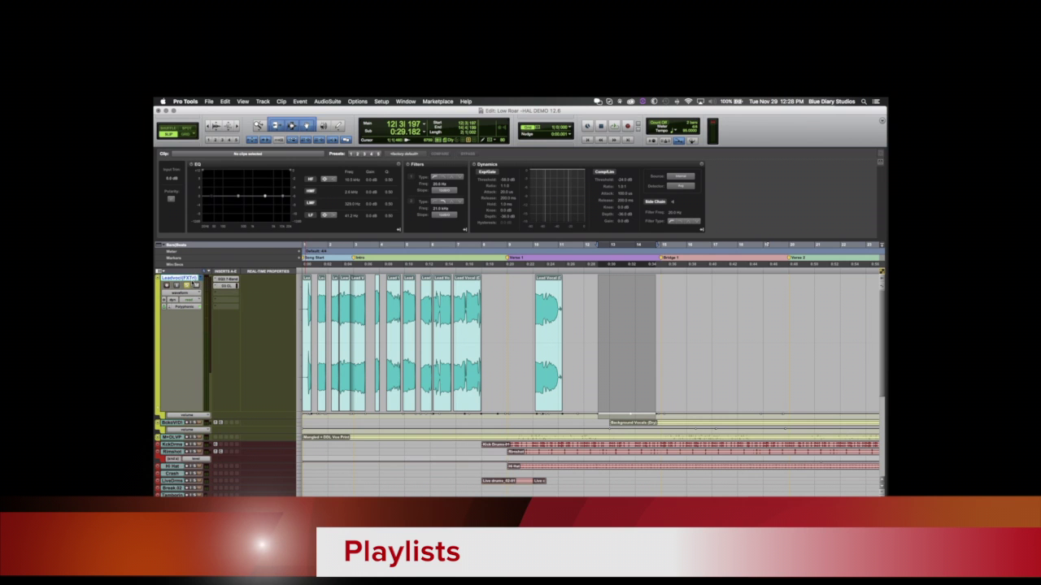
left_click(197, 283)
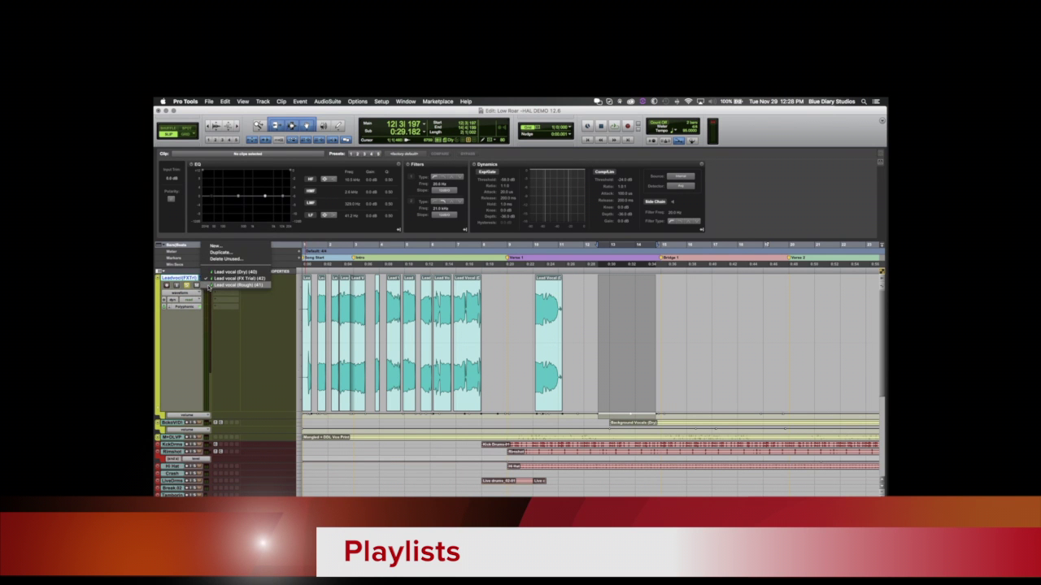
left_click(210, 286)
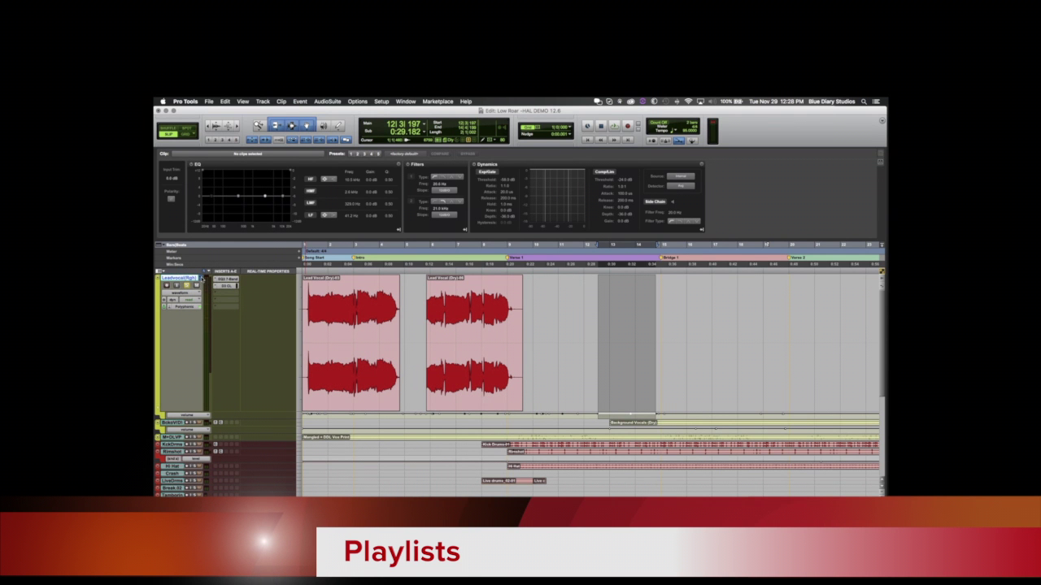
Place the edit cursor in the gap between the two red clips and switch the track back to the Lead vocal (Dry) playlist
left_click(202, 279)
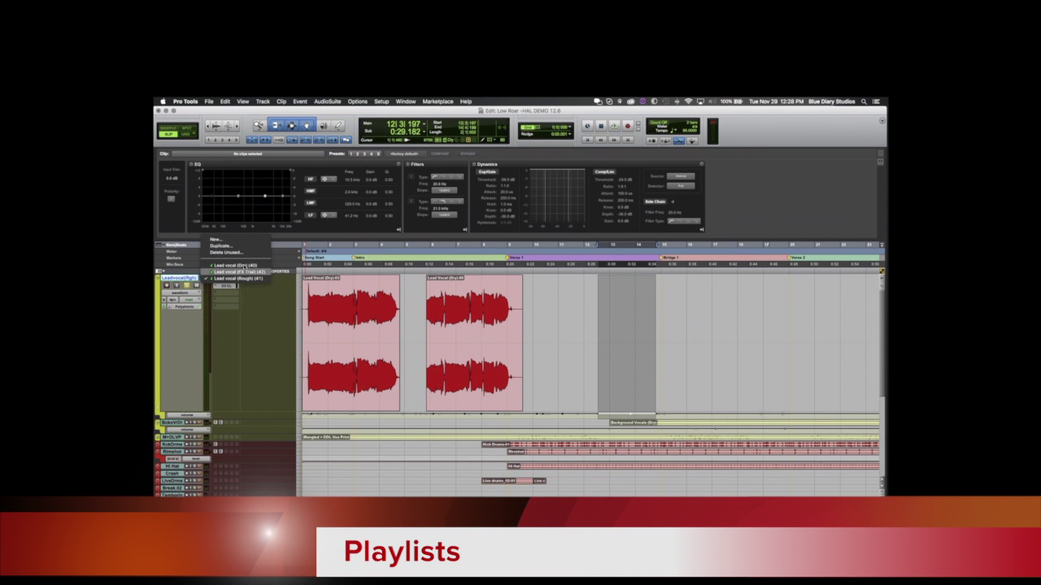
left_click(520, 330)
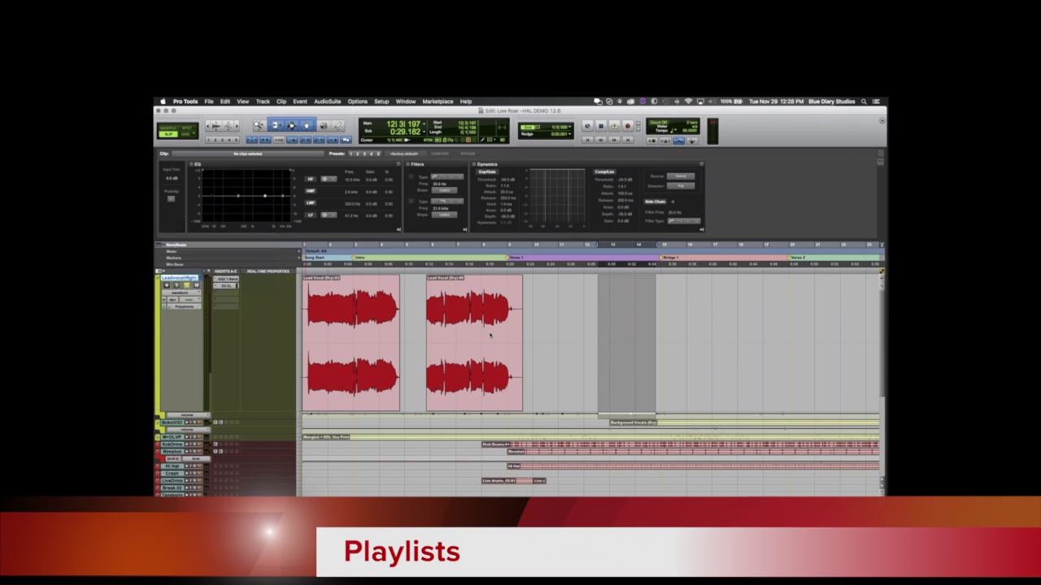
left_click(416, 323)
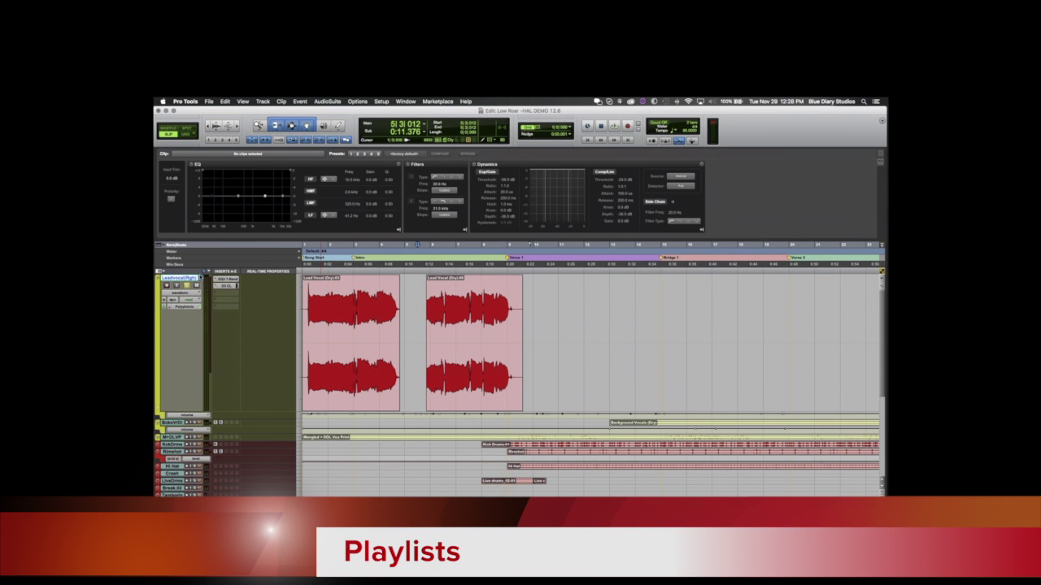
left_click(200, 278)
left_click(213, 269)
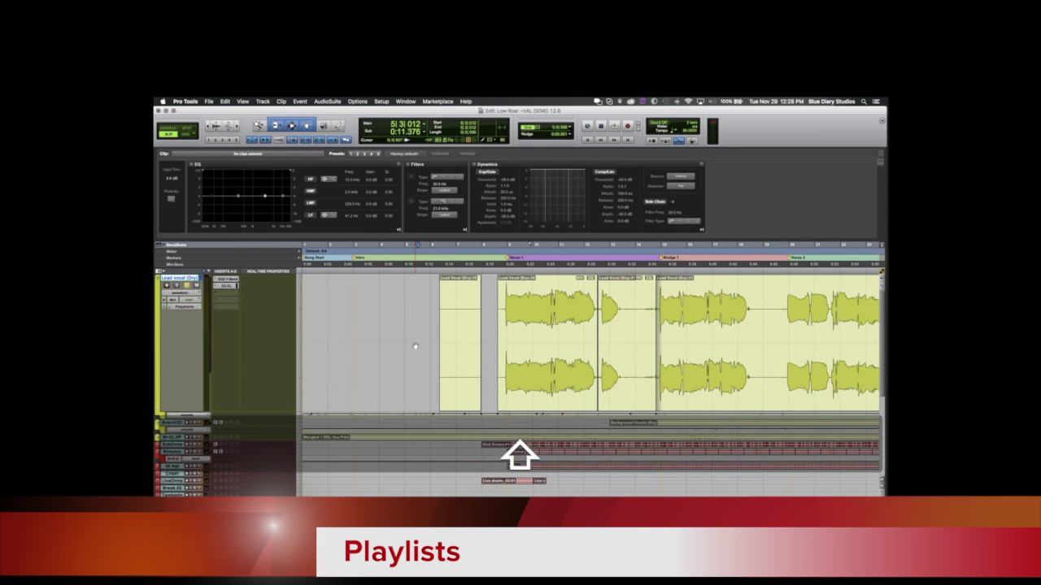
Cycle the lead vocal track through its alternate playlists in both directions, finishing on the Lead vocal (Dry) playlist
key("shift+Up")
key("shift+Up")
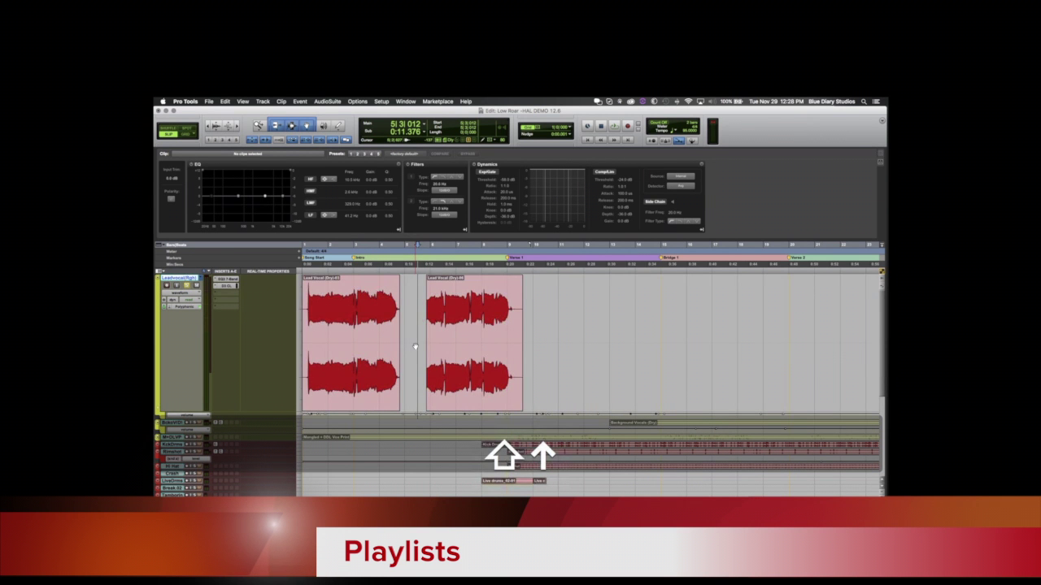
key("shift+Up")
key("shift+Up")
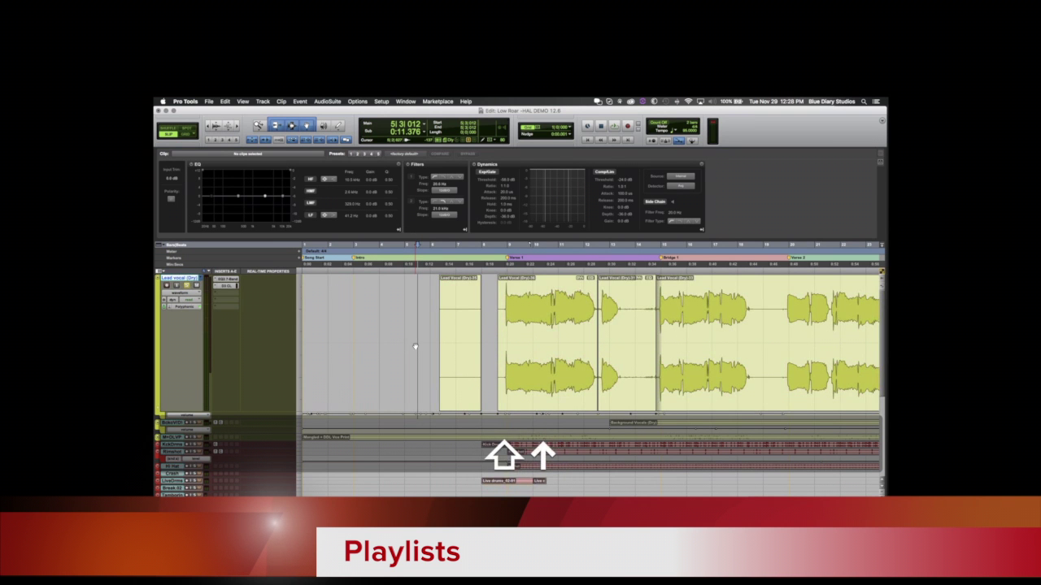
key("shift+Up")
key("shift+Up")
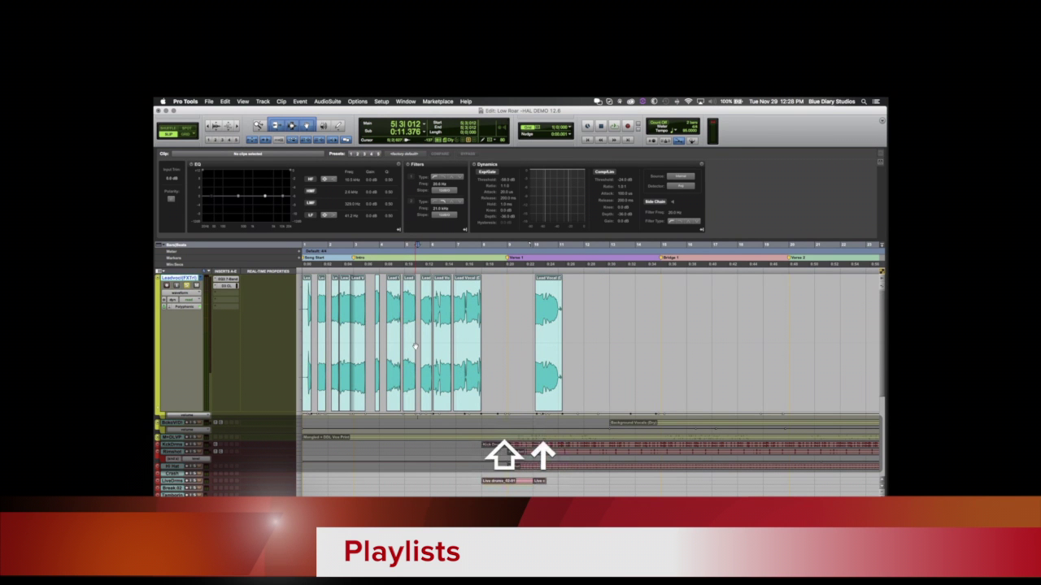
key("shift+Down")
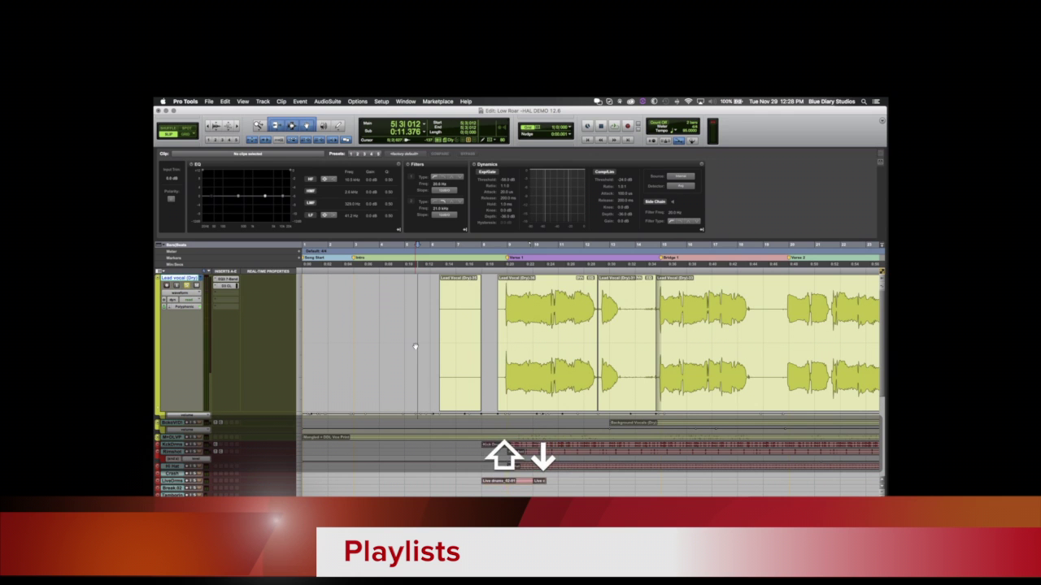
key("shift+Down")
key("shift+Down")
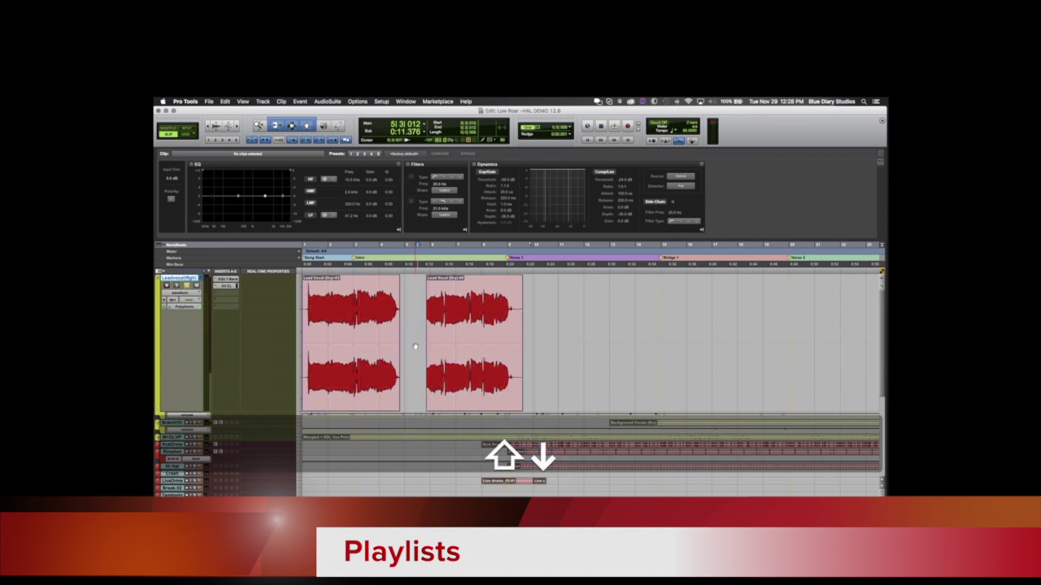
key("shift+Down")
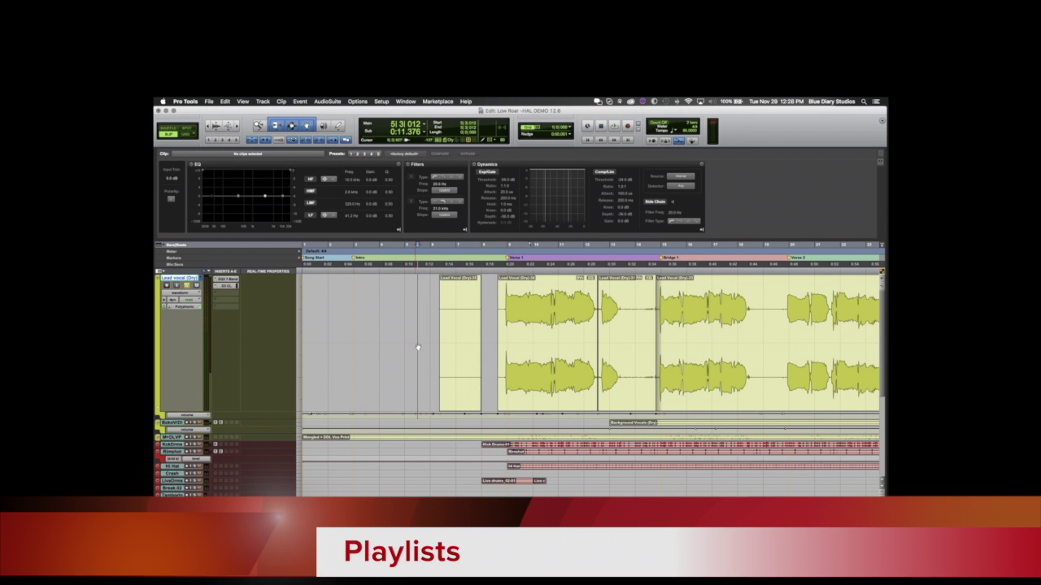
Delete the silent first clip and move the following two vocal clips earlier, to about 4|1|602 and 10|1|606
left_click(464, 356)
key("Delete")
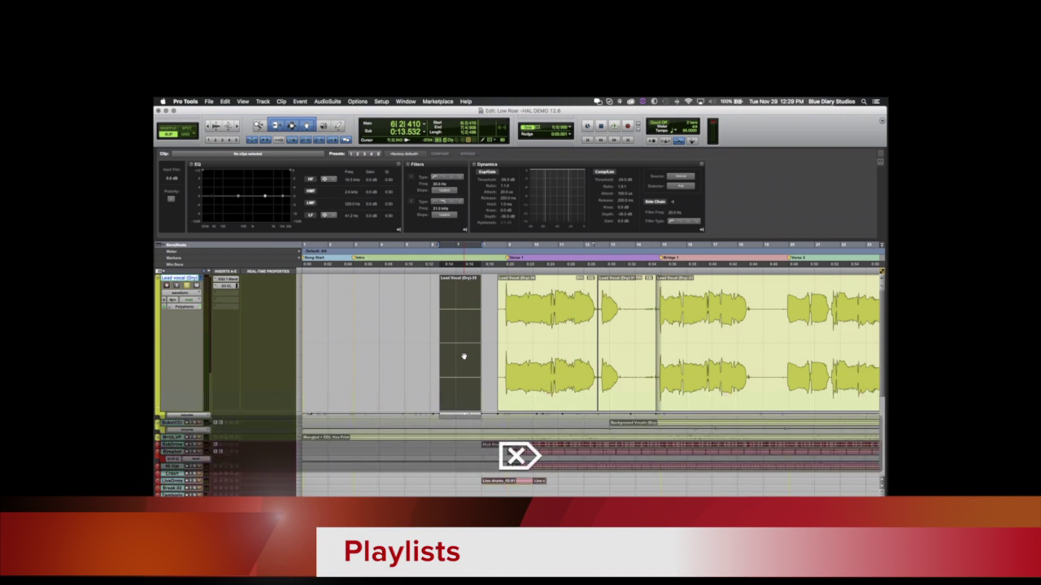
key("ctrl+Tab")
left_click_drag(521, 363, 407, 363)
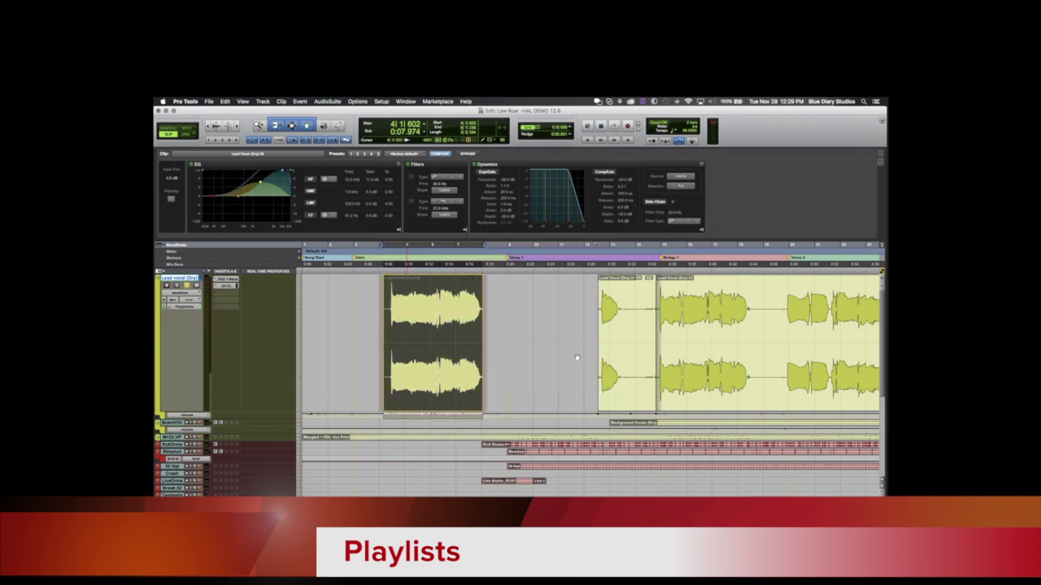
left_click_drag(617, 364, 556, 363)
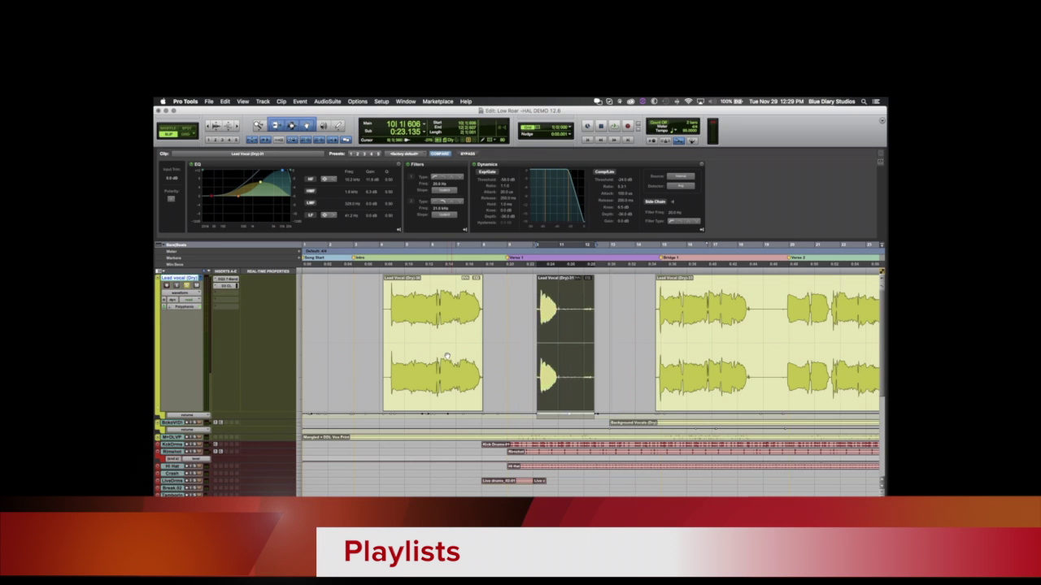
Move the longer vocal clip to about 9|1|360, fully covering the short clip, and switch the track to the Lead vocal (Rough) playlist
mouse_move(447, 356)
left_mouse_down()
mouse_move(527, 358)
mouse_move(453, 361)
left_mouse_up()
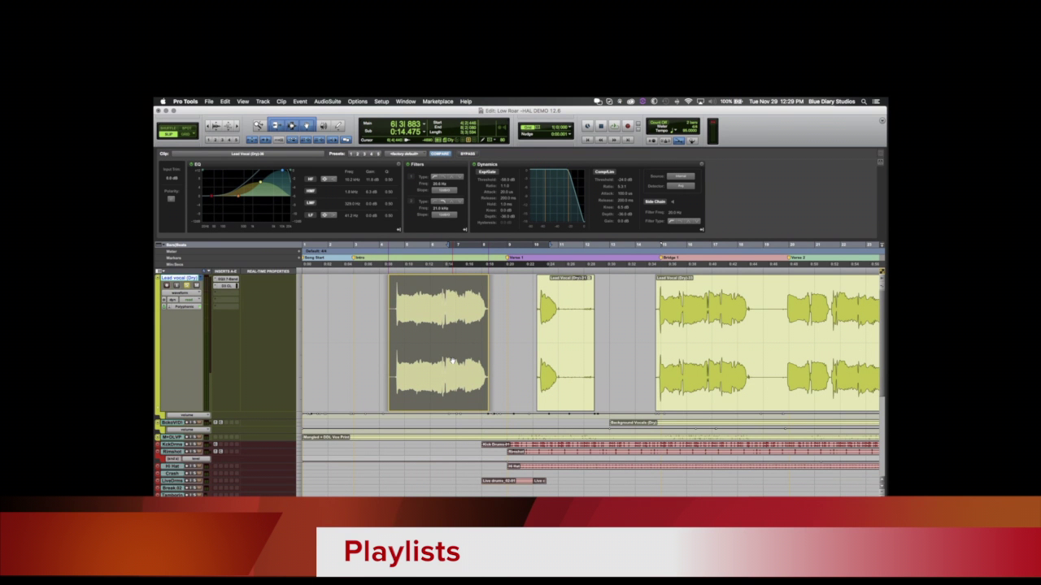
left_click_drag(473, 359, 576, 363)
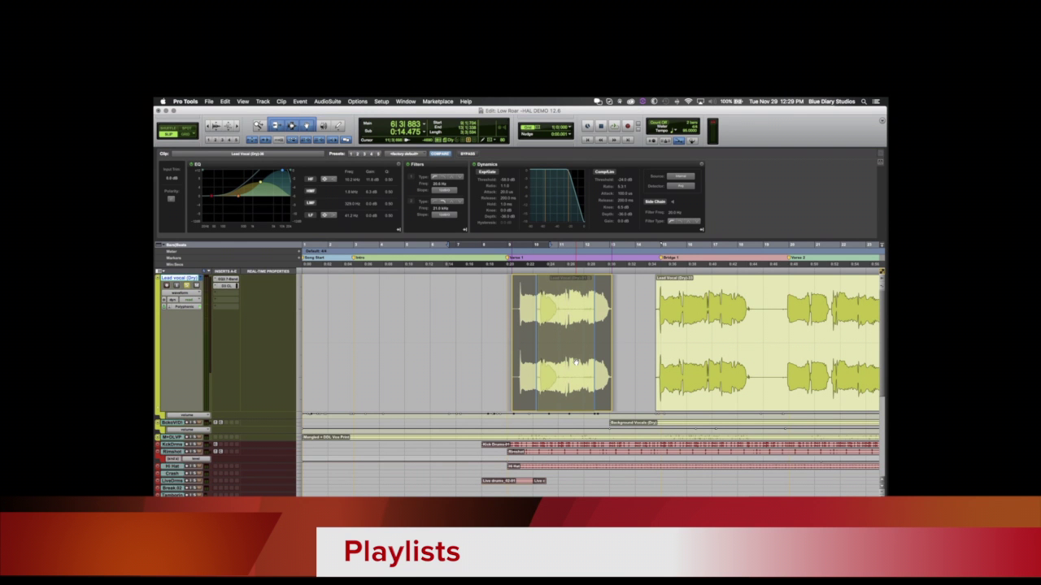
left_click(575, 362)
key("shift+Down")
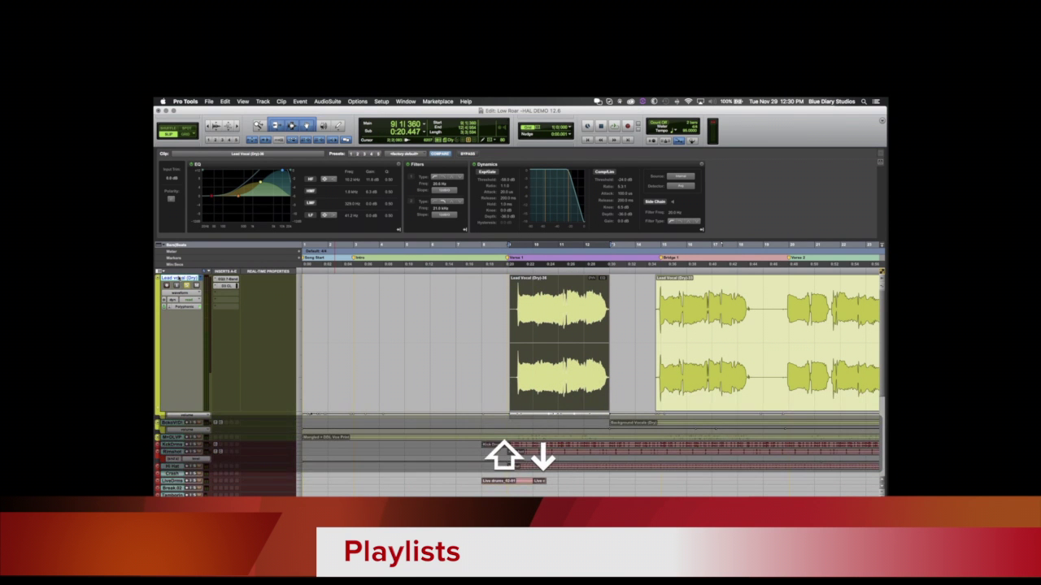
key("shift+Down")
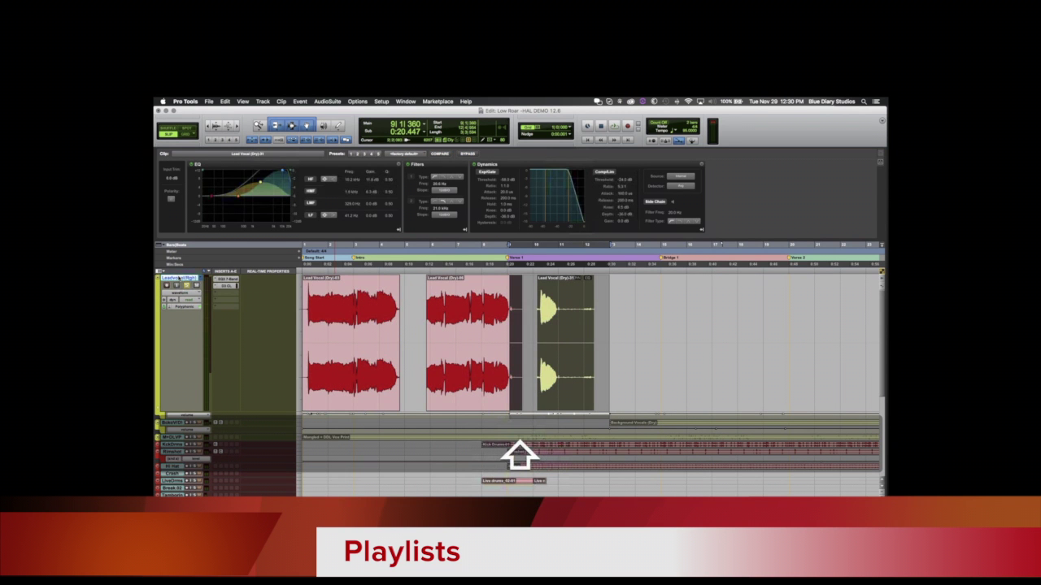
Switch the lead vocal track to the playlist holding the covered clip, and undo the recent clip edits on the Lead vocal (Dry) playlist
key("shift+Down")
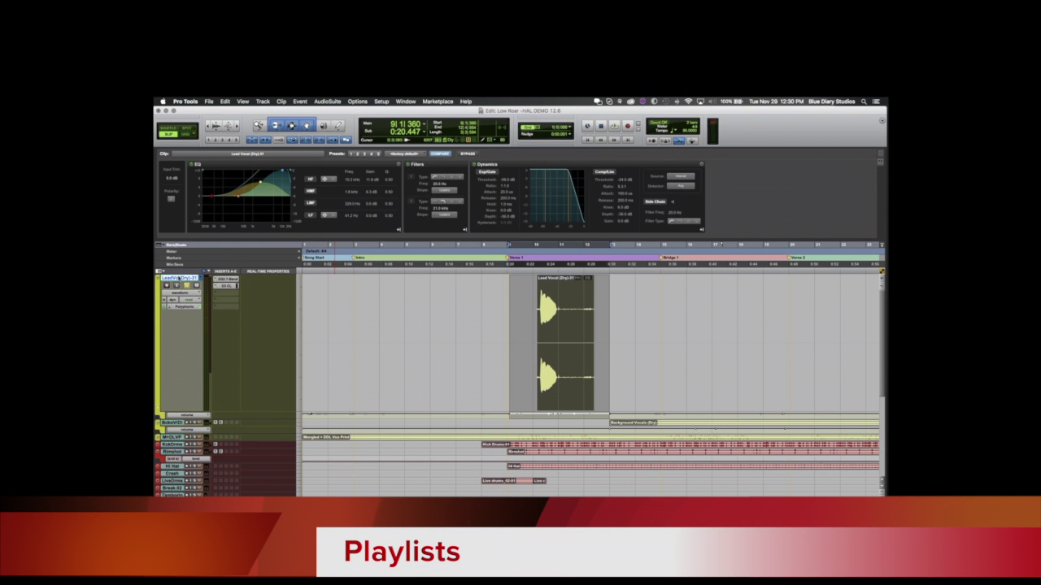
key("super+z")
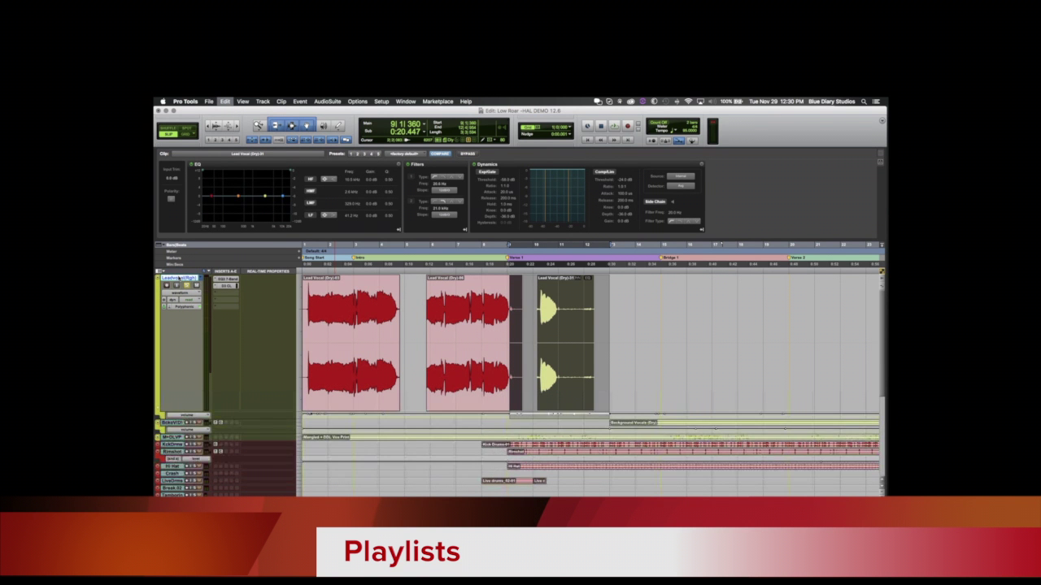
key("super+z")
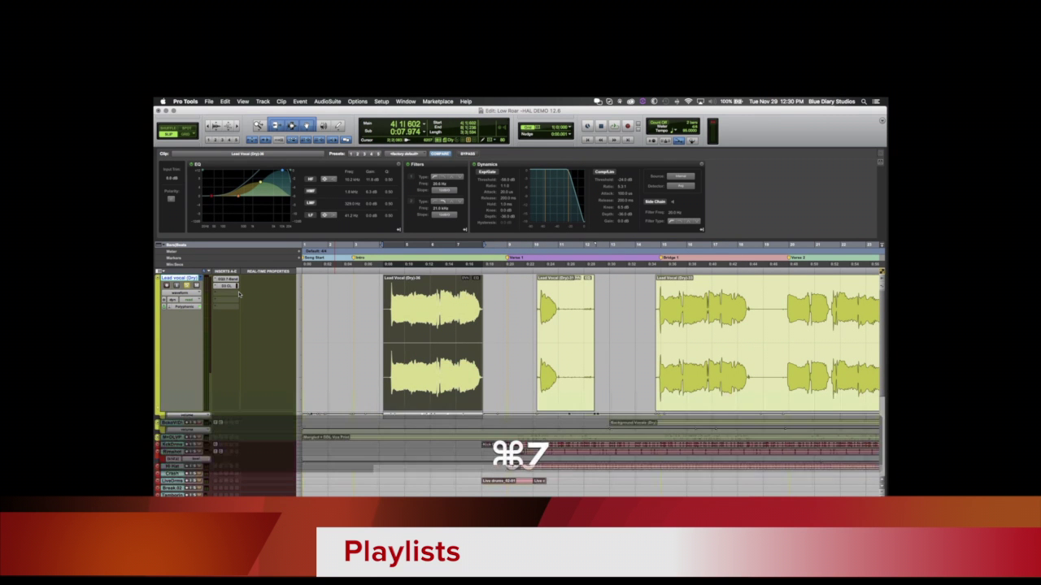
key("super+z")
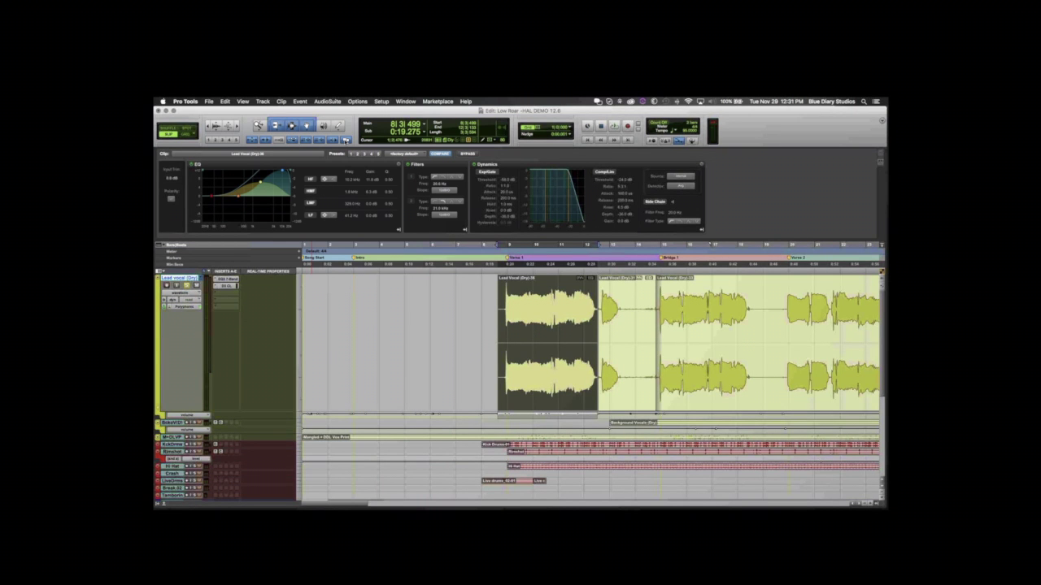
left_click(243, 103)
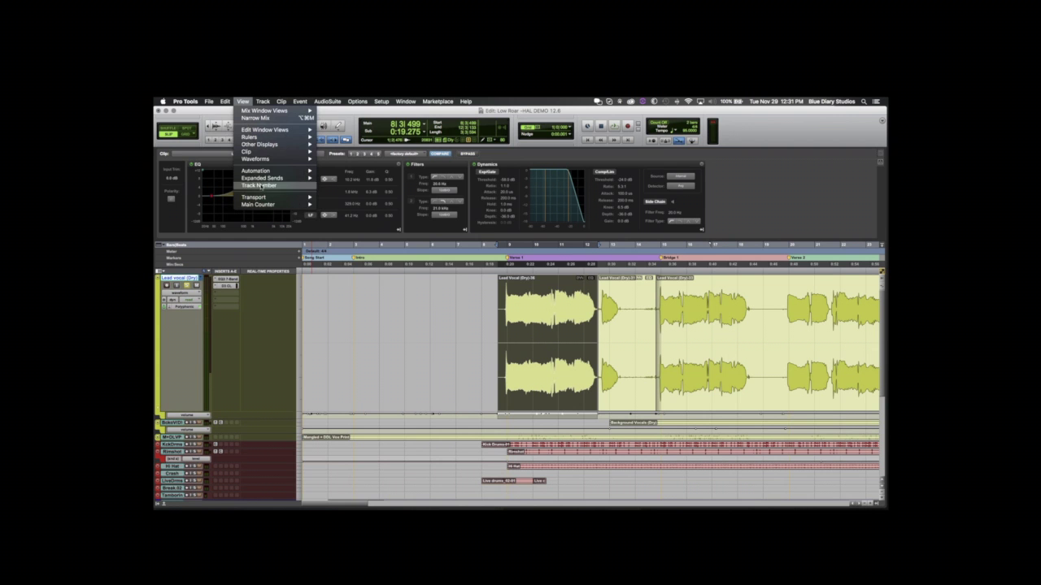
mouse_move(257, 159)
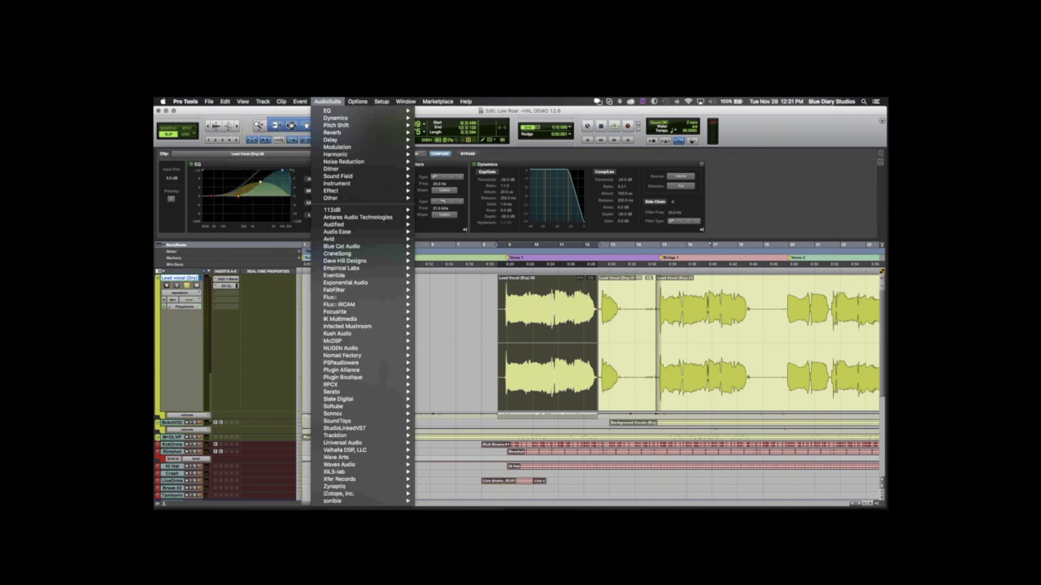
left_click(276, 114)
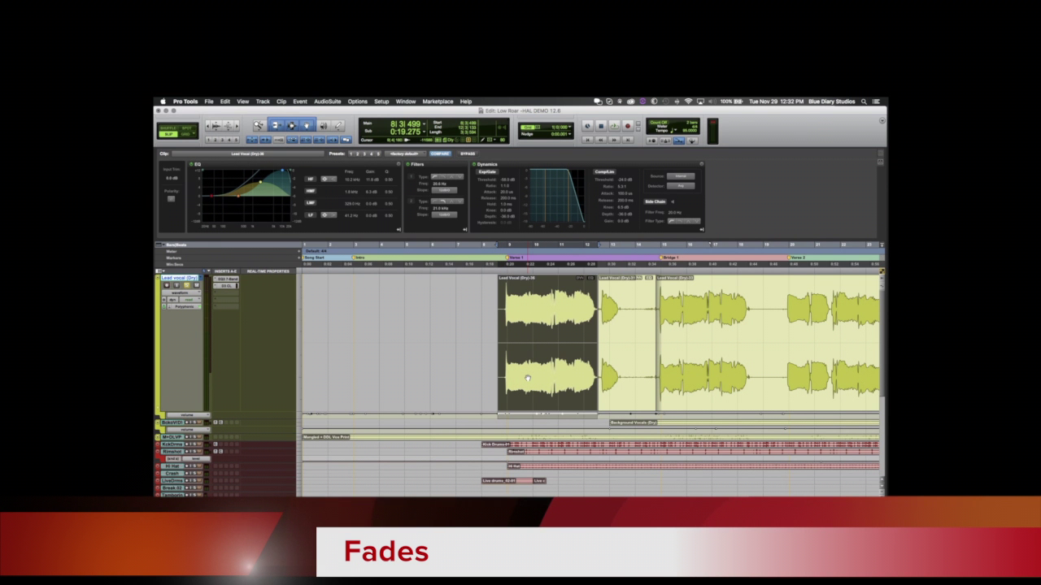
Inspect the Batch Fades settings for the short vocal clip and for all three vocal clips, closing them without applying and clearing the selection
left_click(609, 359)
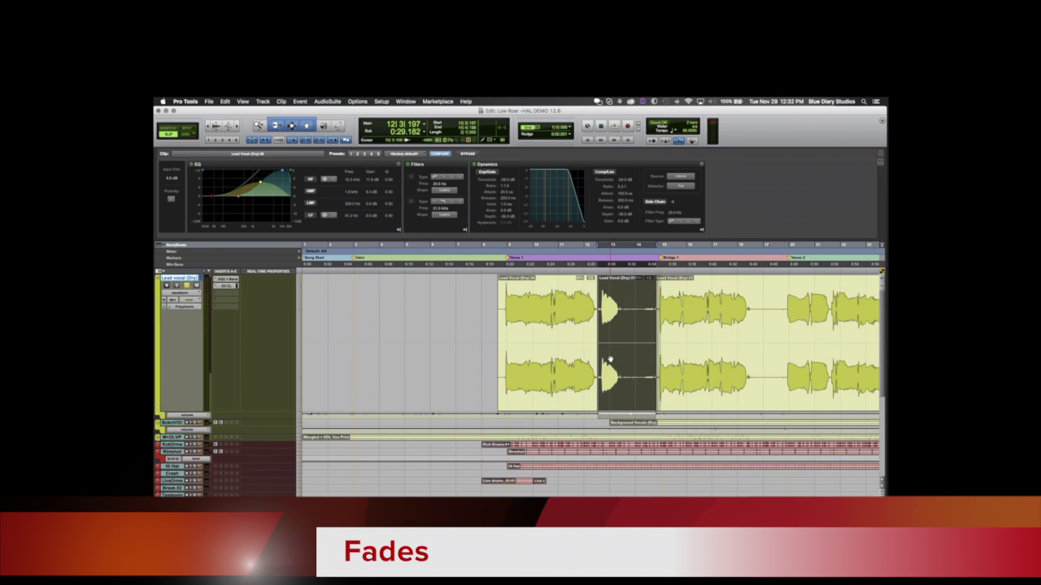
key("super+f")
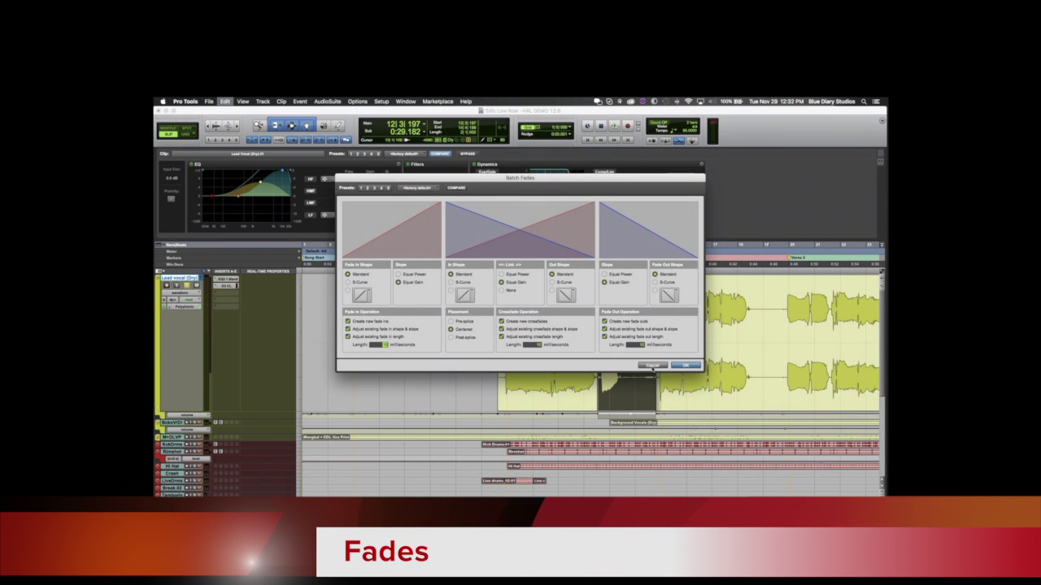
left_click(652, 366)
left_click(558, 377)
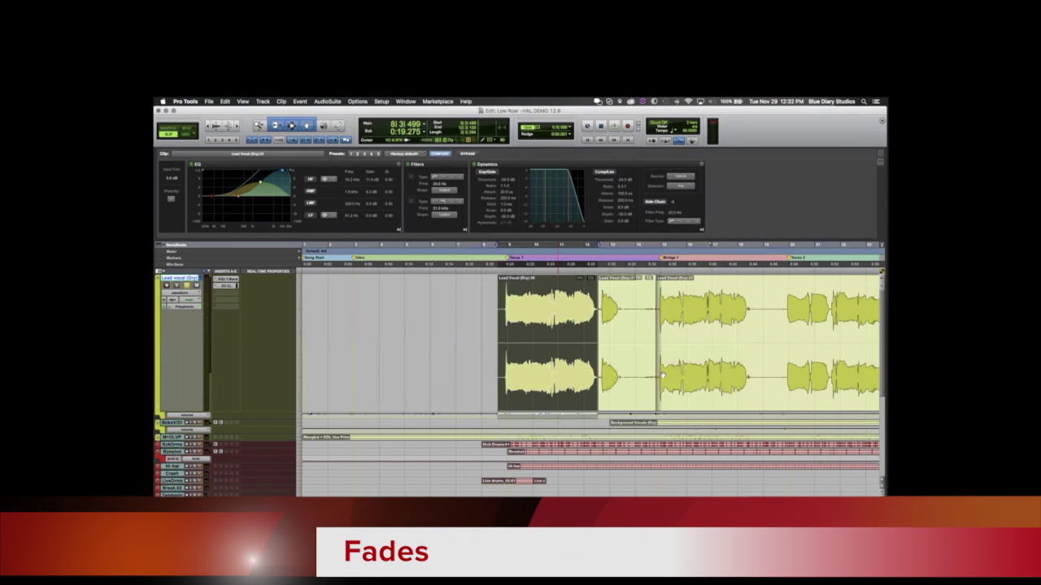
left_click(683, 379, "shift")
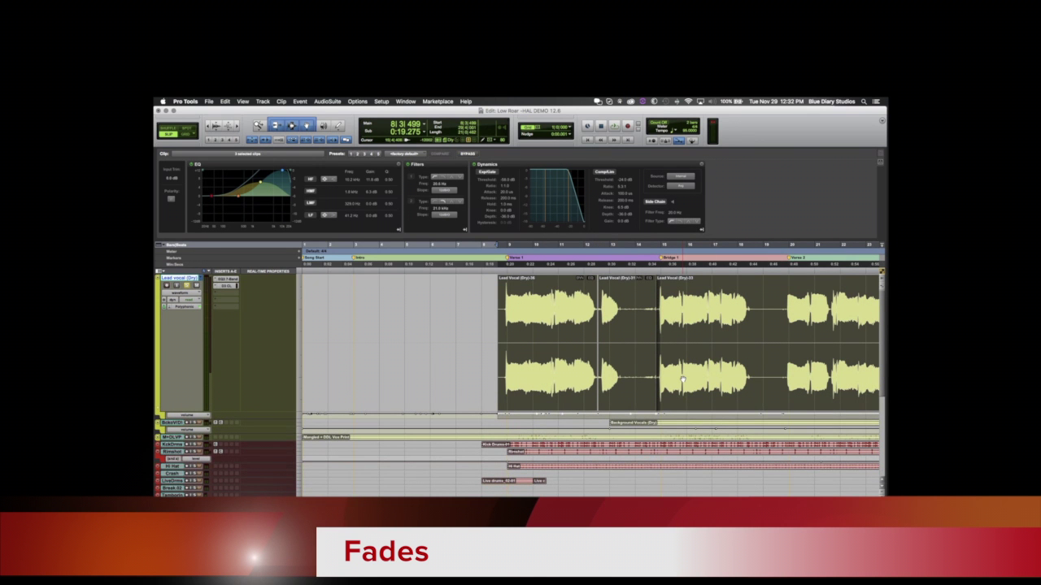
key("super+f")
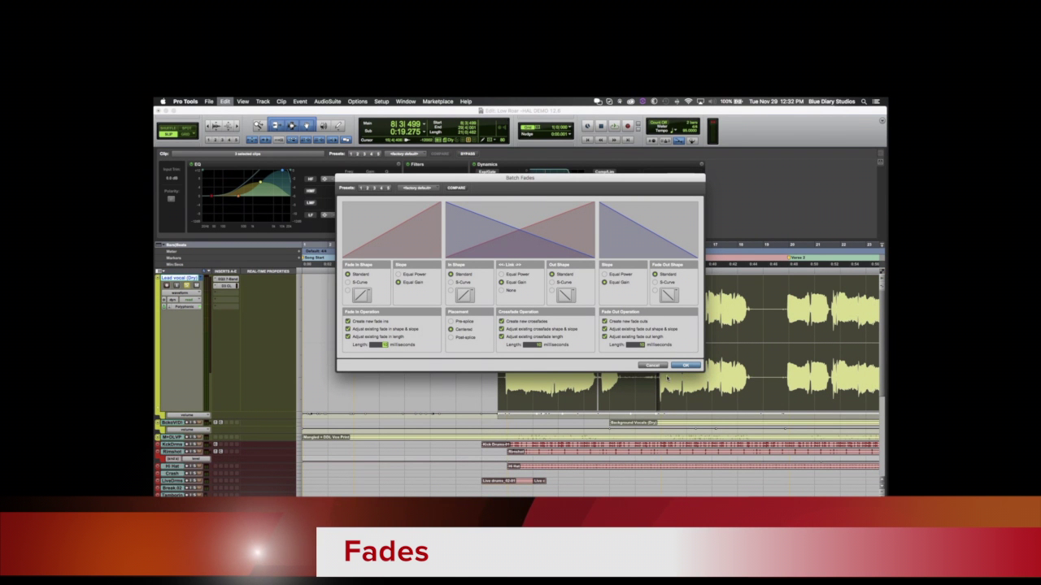
left_click(654, 365)
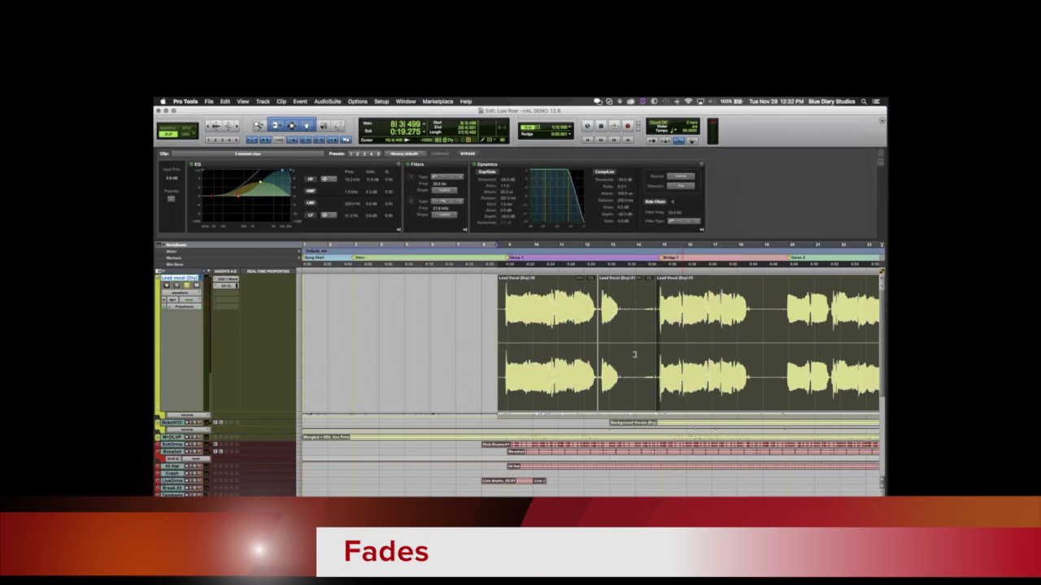
left_click(478, 333)
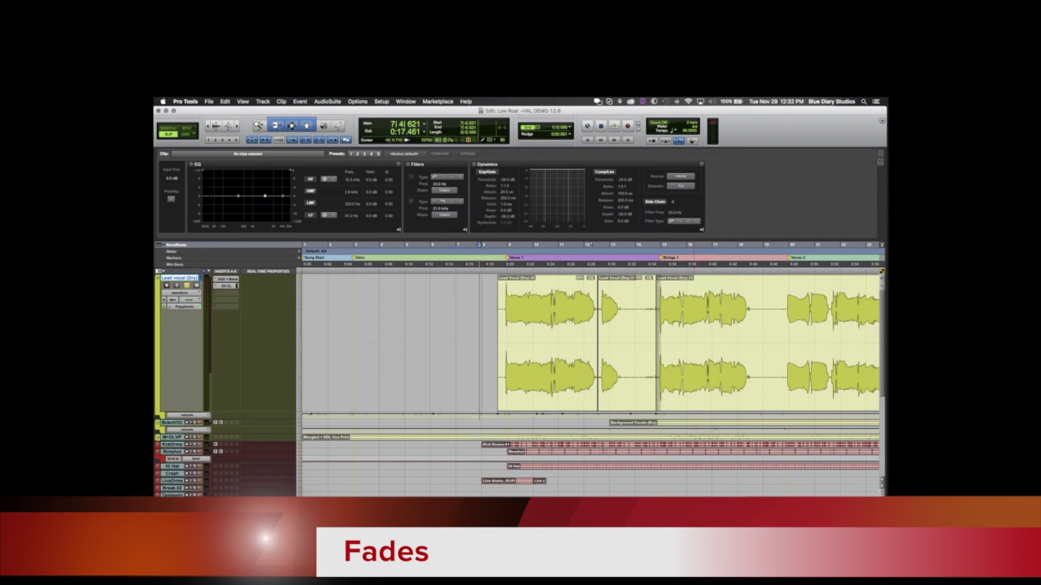
Hide the Clip Effects area, add a fade-in from the first vocal clip's start to about mid-bar 10, and review its Fade In settings
left_click(881, 245)
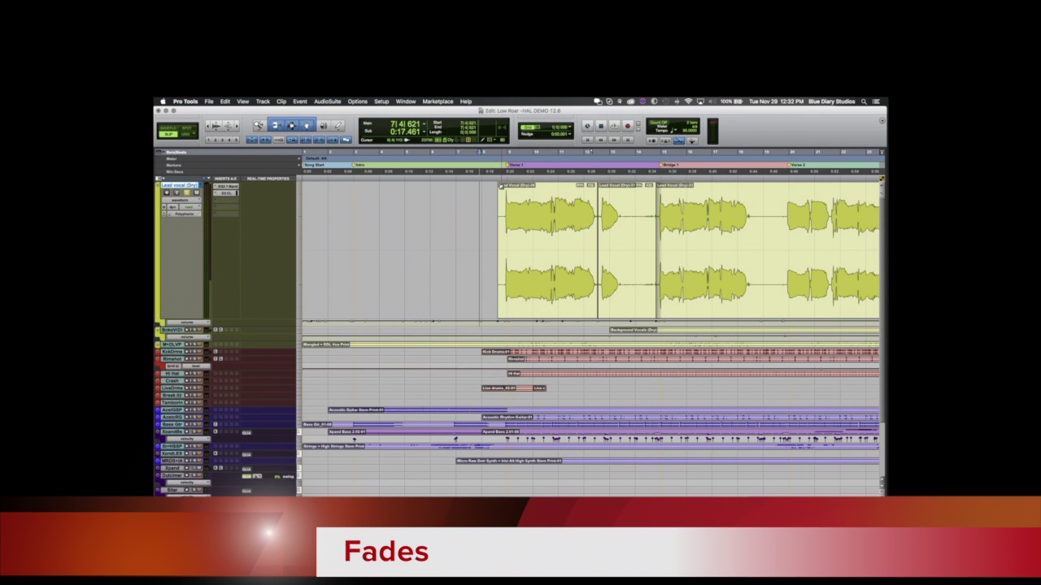
left_click_drag(501, 184, 547, 193)
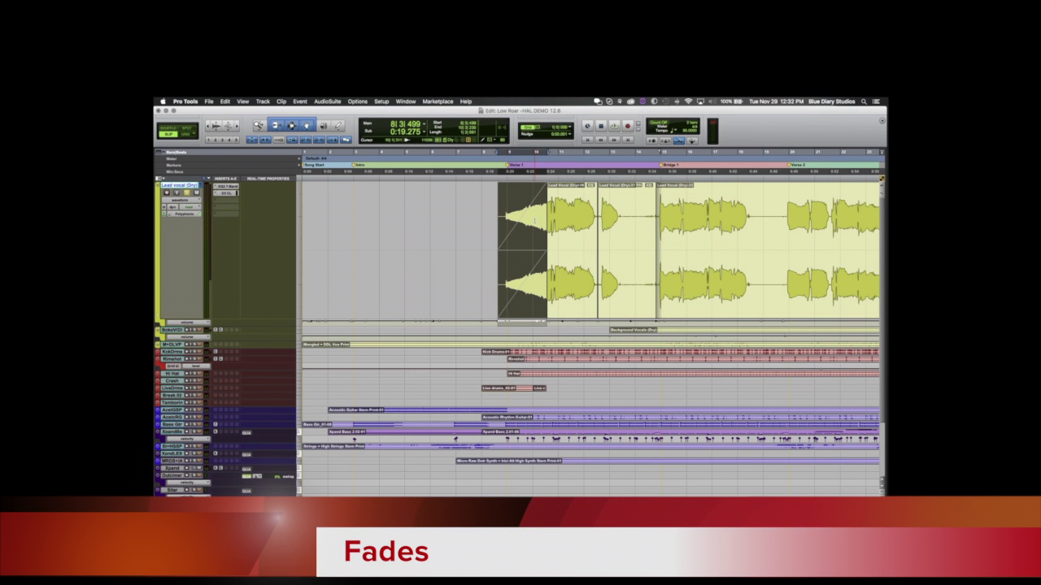
key("super+f")
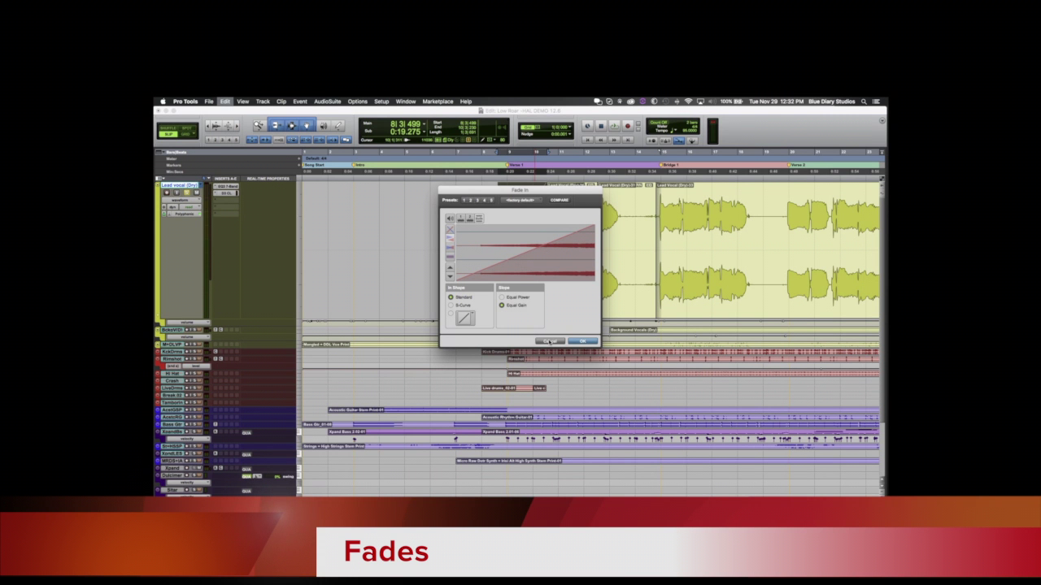
key("Return")
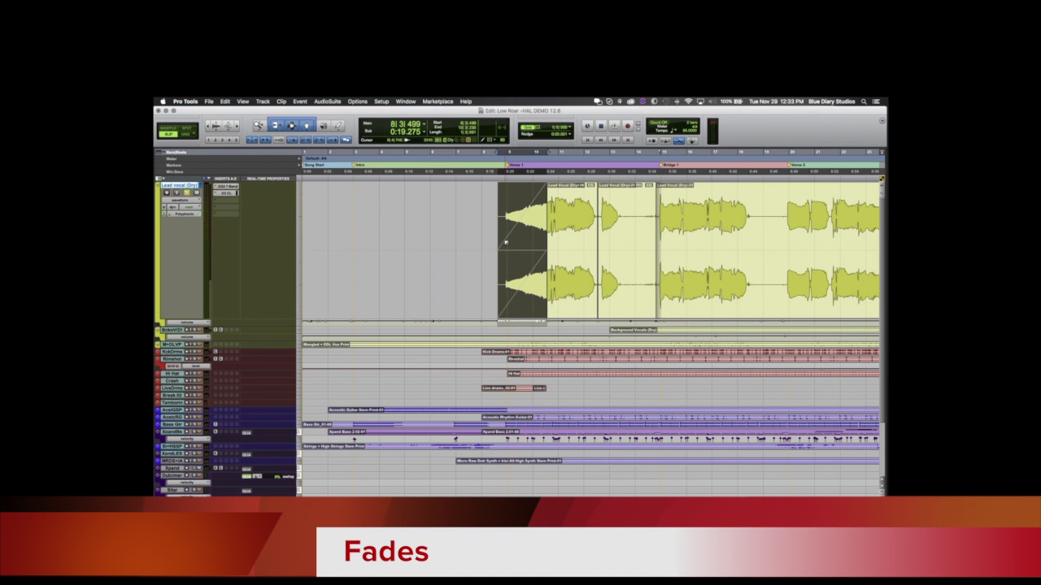
Bend the fade-in's curve directly on the clip, change its shape to S-Curve, and adjust the S-curve so the rise comes later
left_click_drag(505, 242, 517, 262)
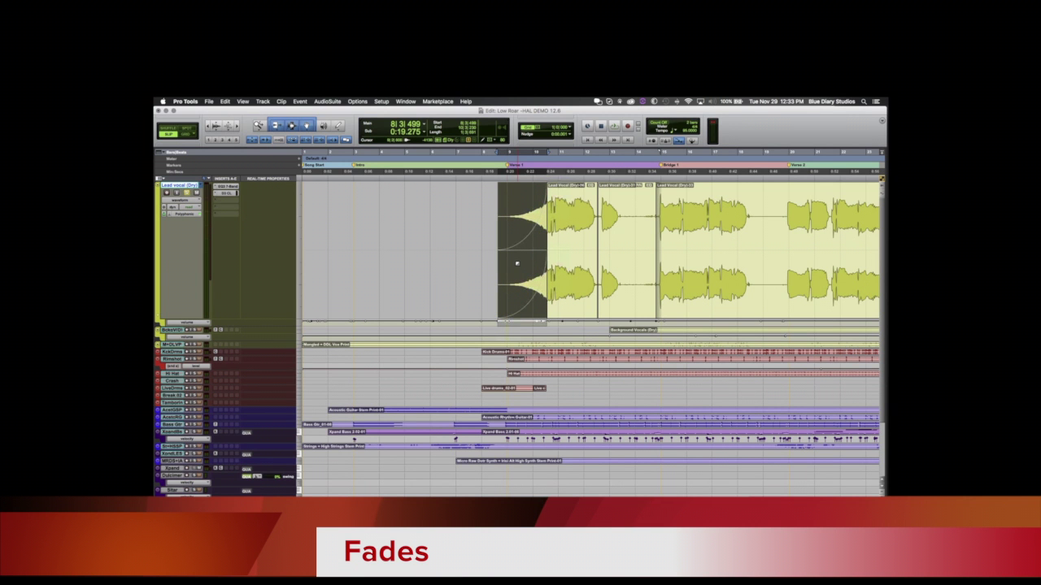
right_click(517, 263)
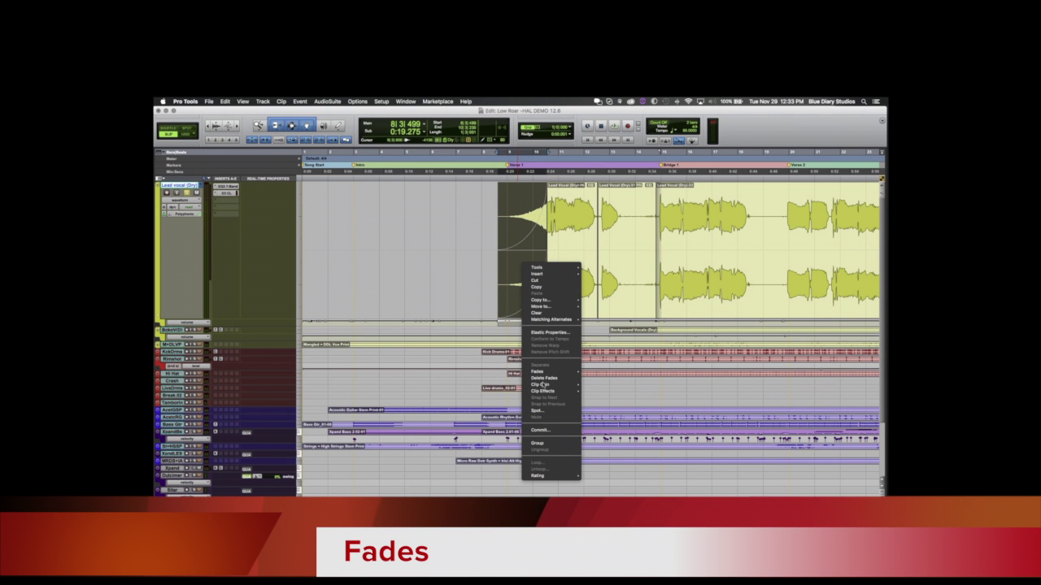
mouse_move(543, 371)
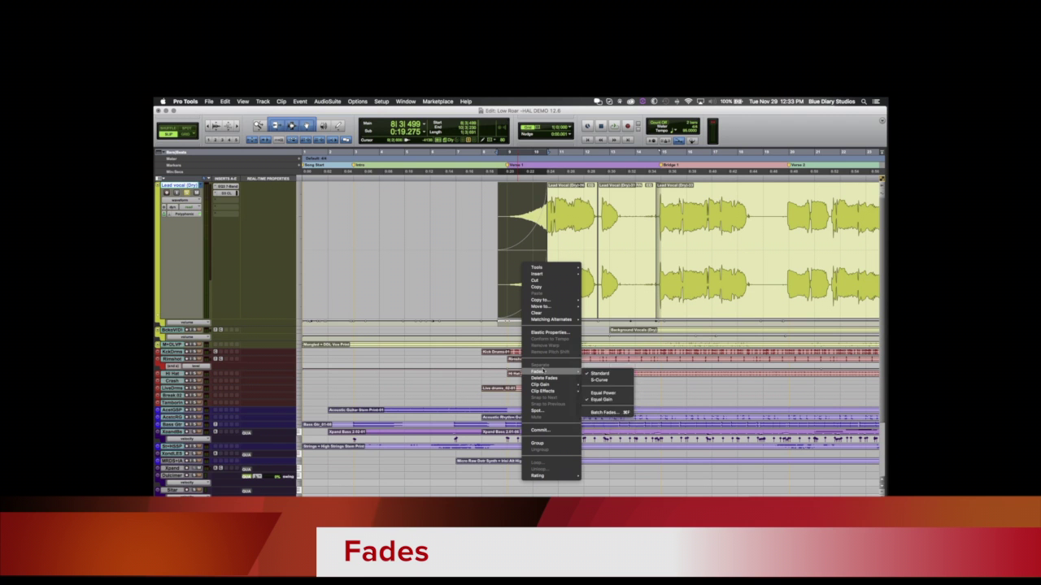
left_click(596, 380)
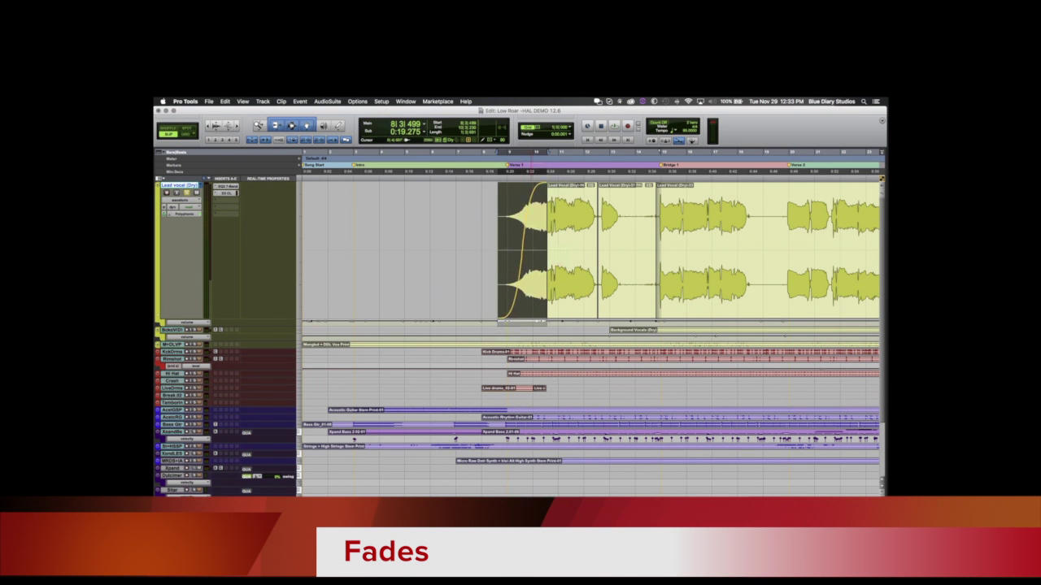
left_click_drag(531, 251, 549, 251)
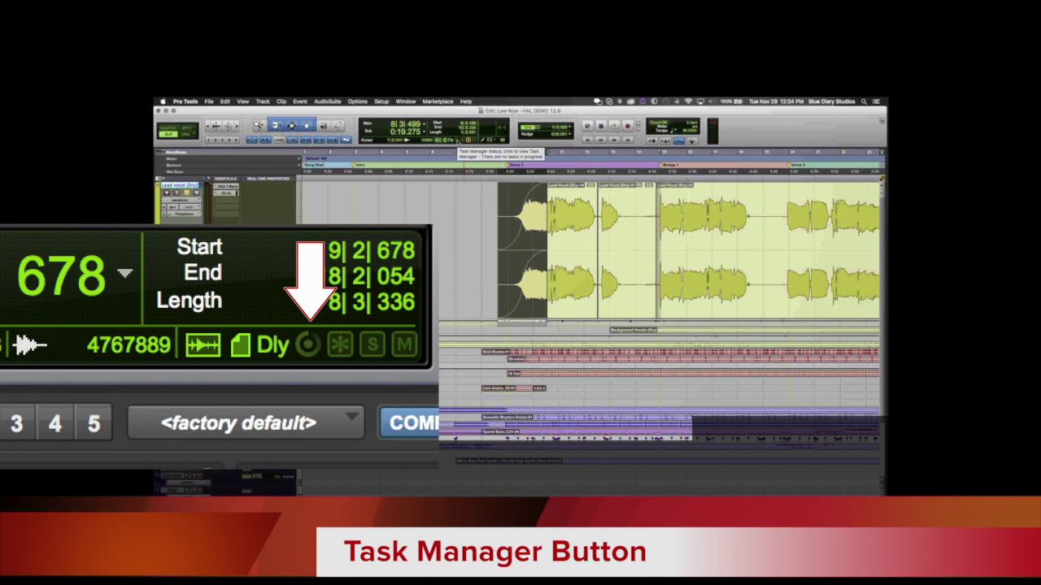
Open the Task Manager window to view its task lists, and close it
left_click(457, 140)
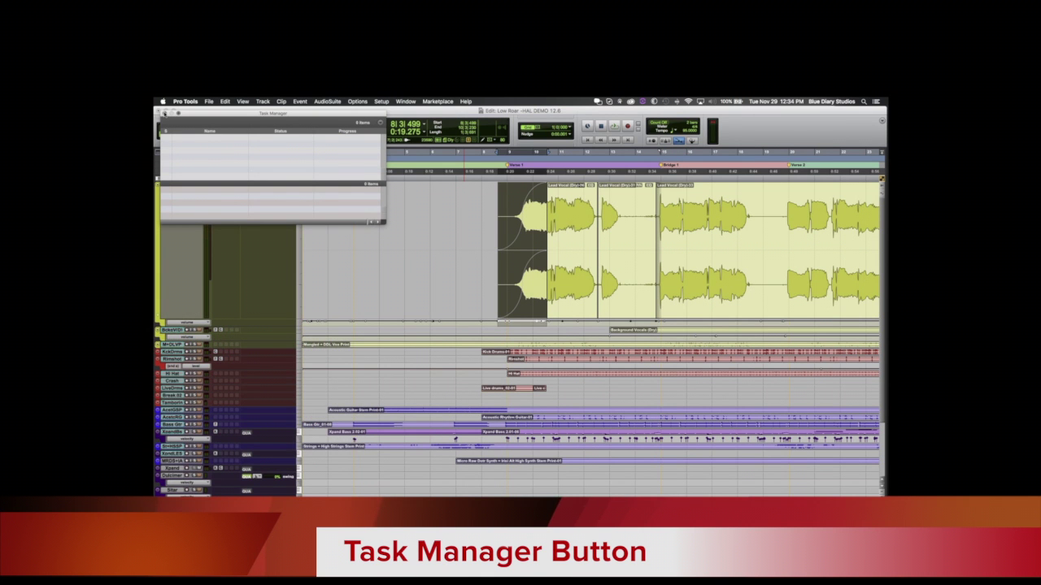
left_click(162, 113)
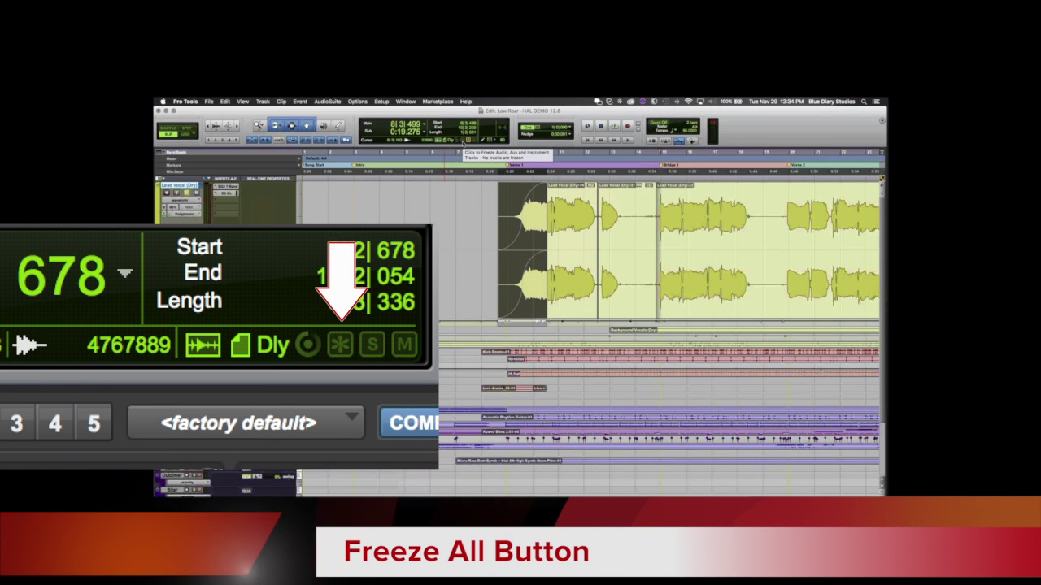
Exclude all audio tracks from the Freeze All options and include them again
right_click(468, 141)
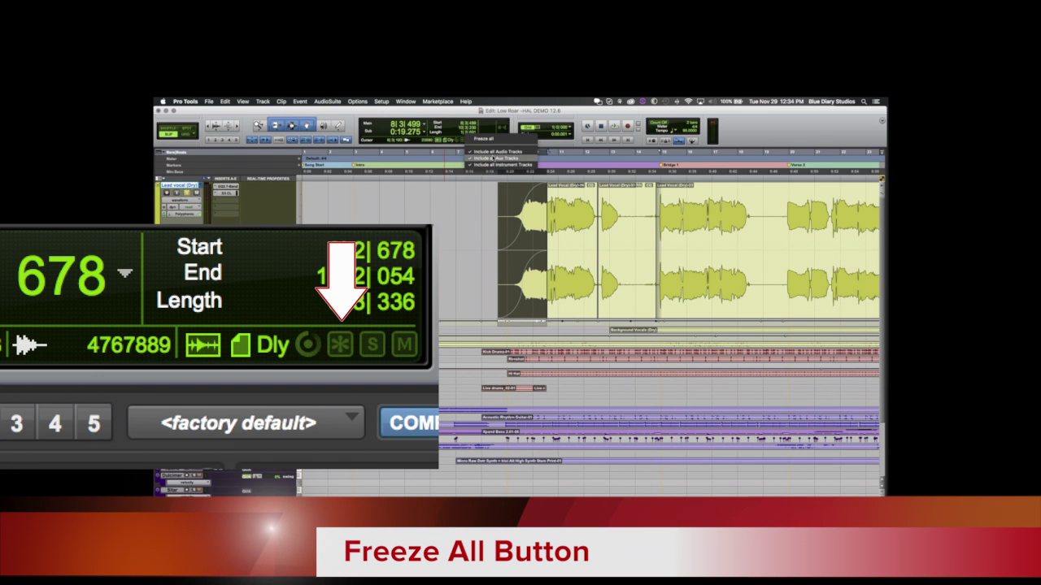
left_click(485, 151)
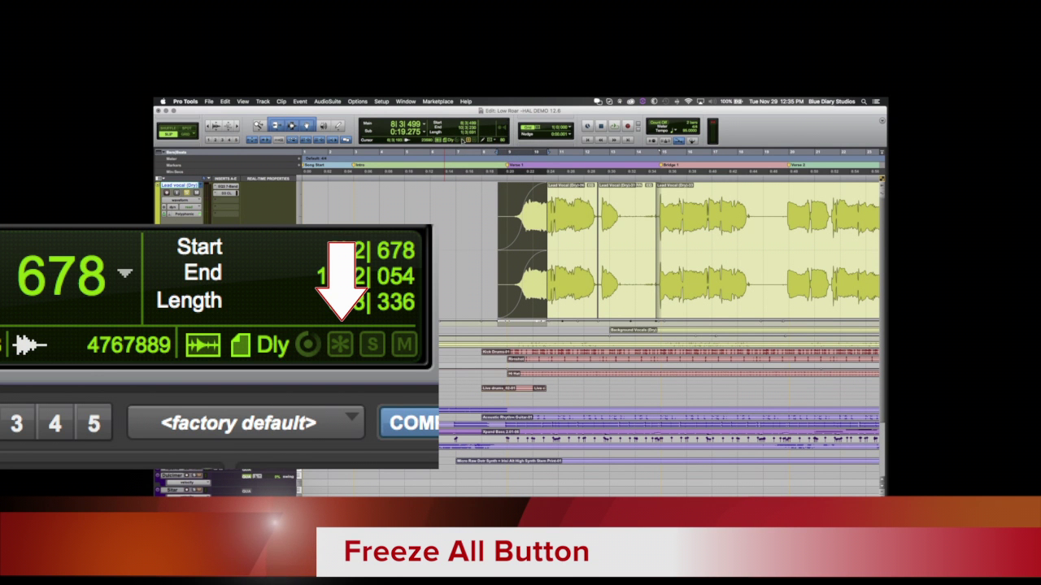
left_click(481, 141)
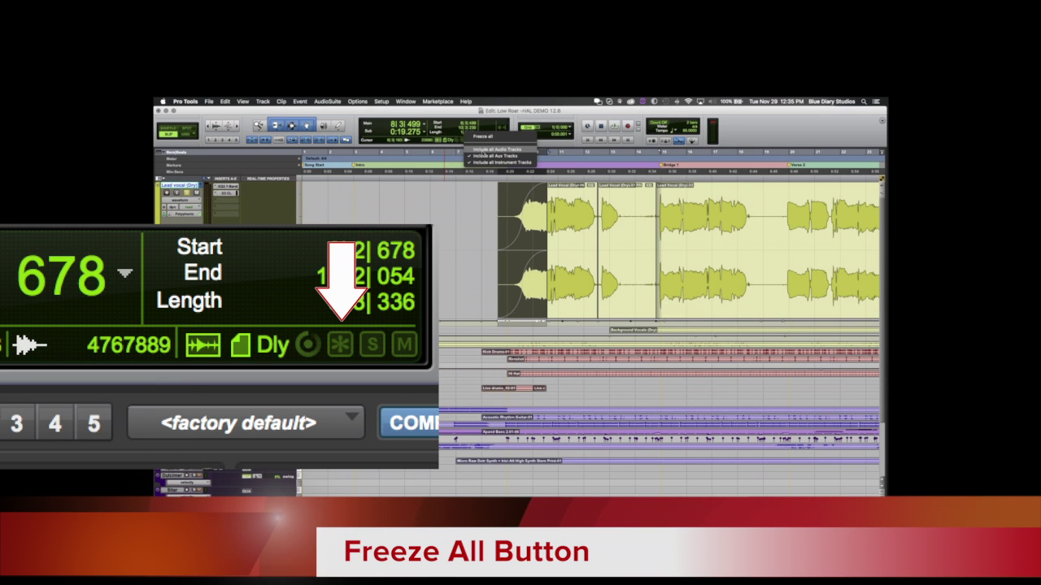
left_click(480, 150)
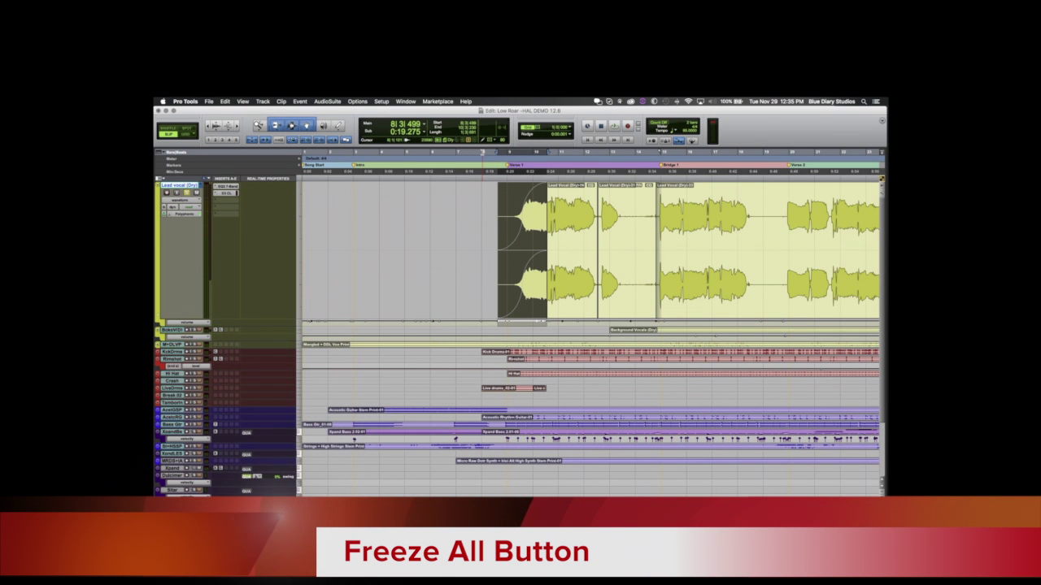